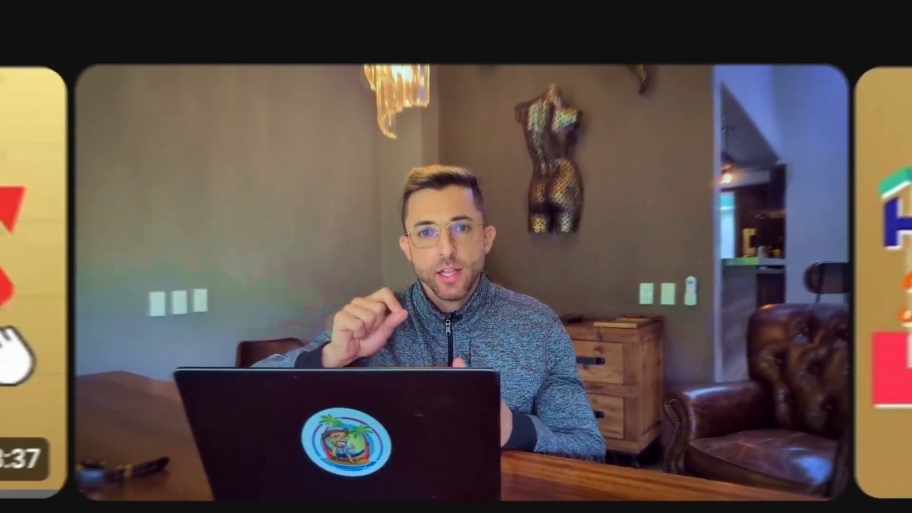
- Search the Optimize My Airbnb channel for "photos"
{"action": "left_click", "coordinate": [306, 41]}
{"action": "type", "text": "photos"}
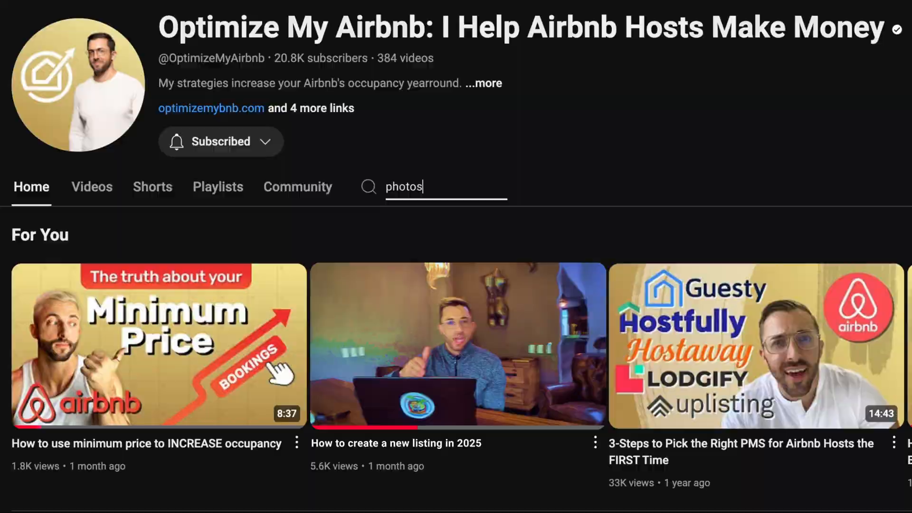
{"action": "key", "text": "Return"}
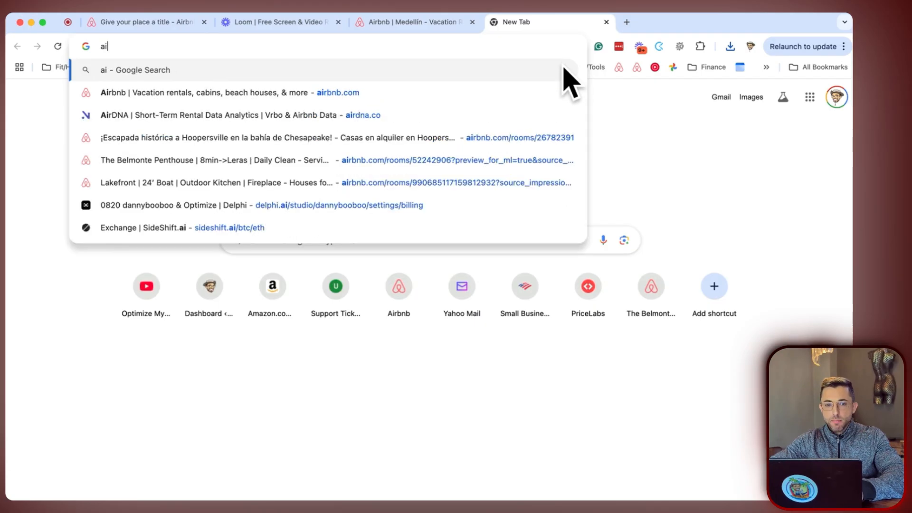
- Search the web for "airbnb cover photo optimize", look through the results and return to the Airbnb listing title page
{"action": "type", "text": "rbnb cover photo optimize"}
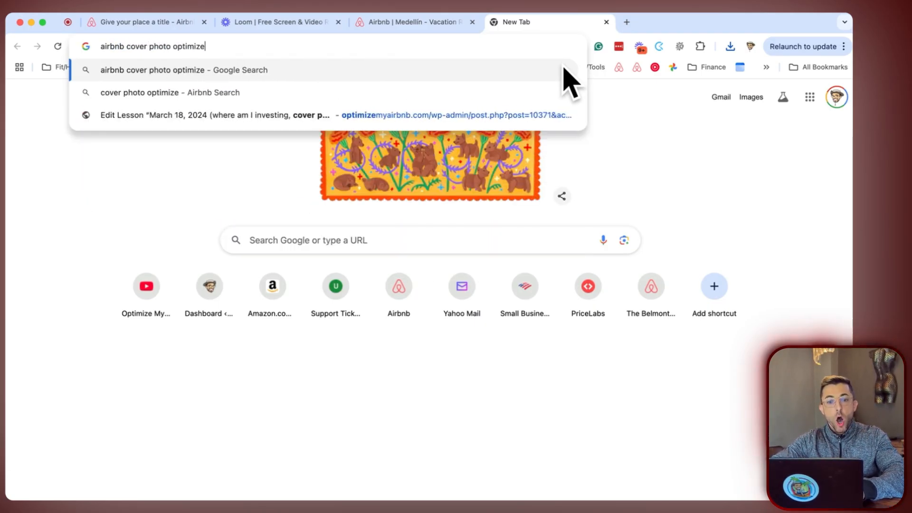
{"action": "key", "text": "Return"}
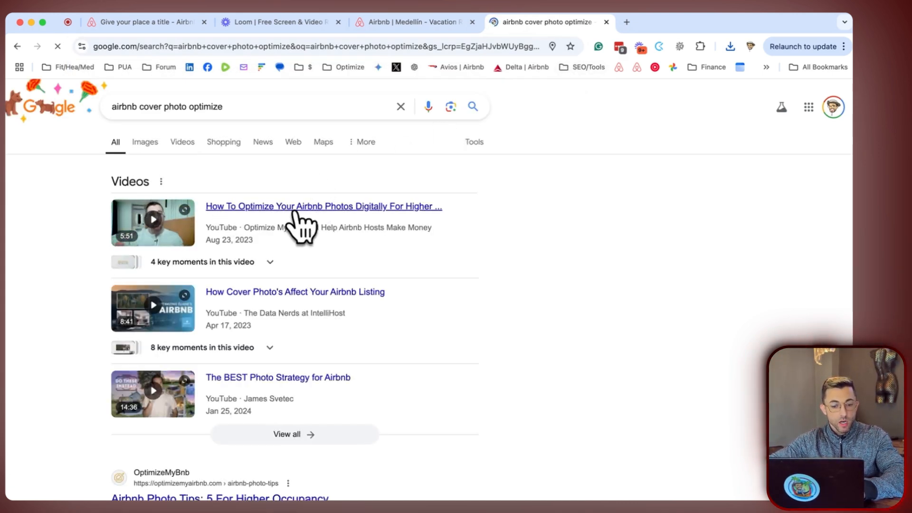
{"action": "scroll", "coordinate": [519, 276], "scroll_direction": "down", "scroll_amount": 5}
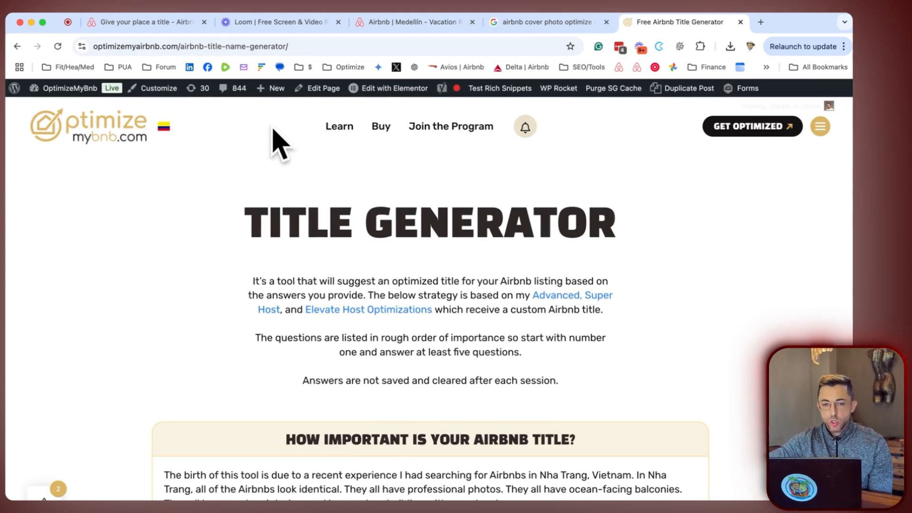
{"action": "left_click", "coordinate": [127, 26]}
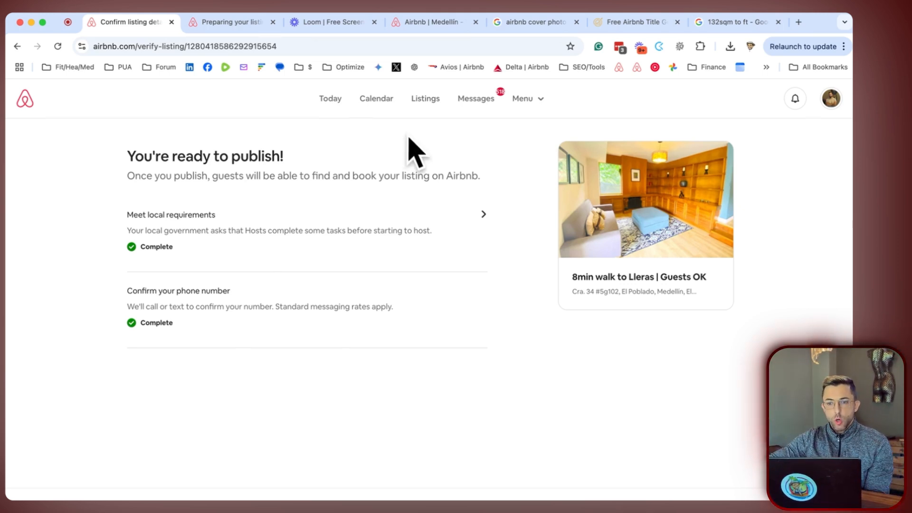
- Open the in-progress "8min walk to Lleras | Guests OK" listing in the listing editor from the hosting listings
{"action": "left_click", "coordinate": [431, 101]}
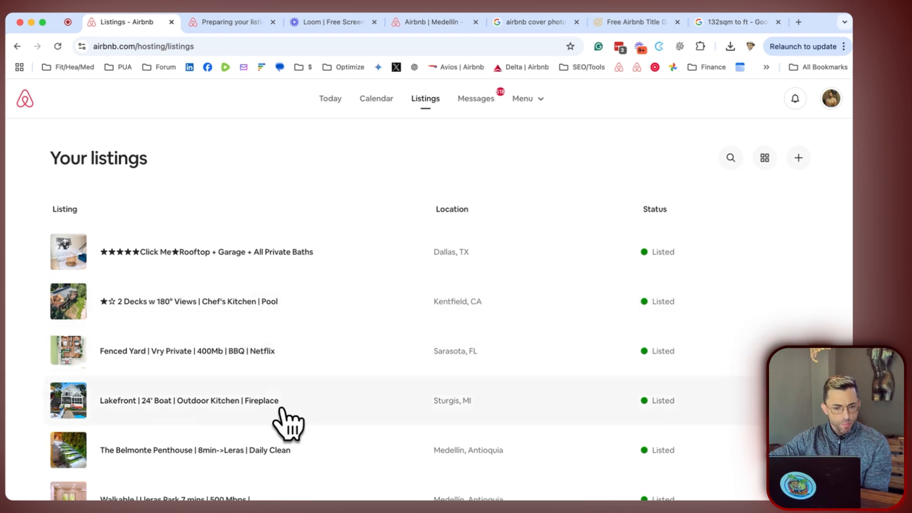
{"action": "scroll", "coordinate": [216, 371], "scroll_direction": "down", "scroll_amount": 3}
{"action": "scroll", "coordinate": [217, 383], "scroll_direction": "down", "scroll_amount": 2}
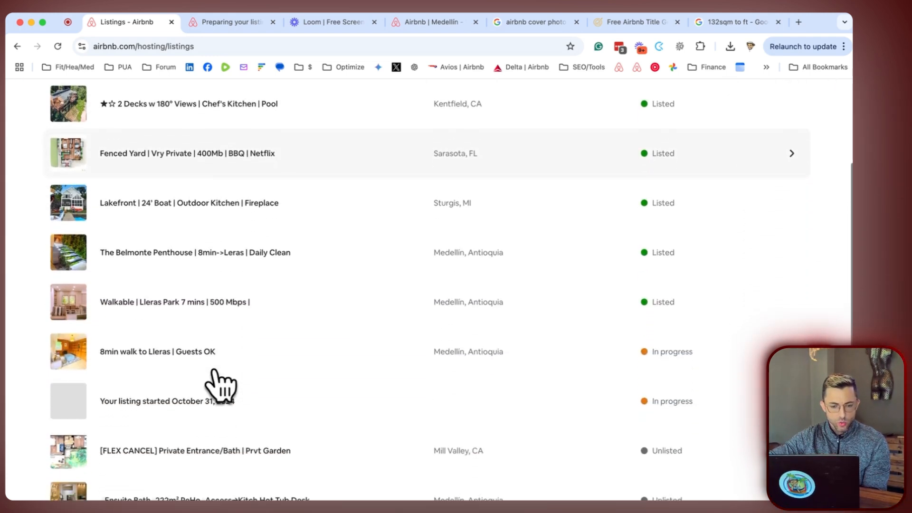
{"action": "left_click", "coordinate": [142, 362]}
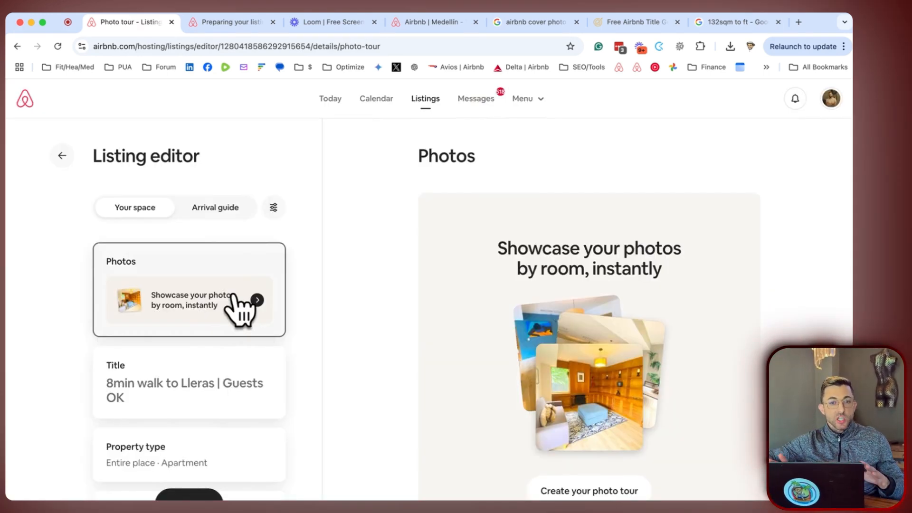
- Review the listing editor's property sections, from photos down to the host details, and switch to the arrival guide
{"action": "scroll", "coordinate": [240, 309], "scroll_direction": "down", "scroll_amount": 10}
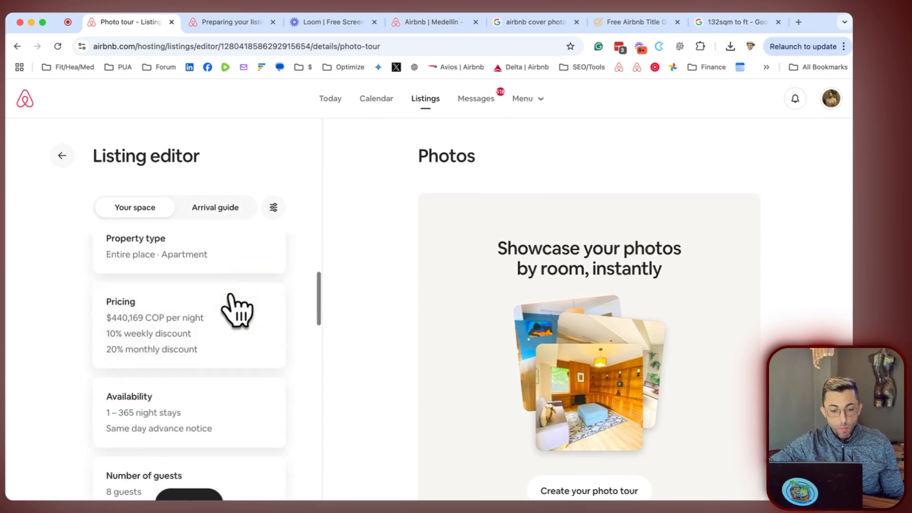
{"action": "scroll", "coordinate": [204, 380], "scroll_direction": "down", "scroll_amount": 10}
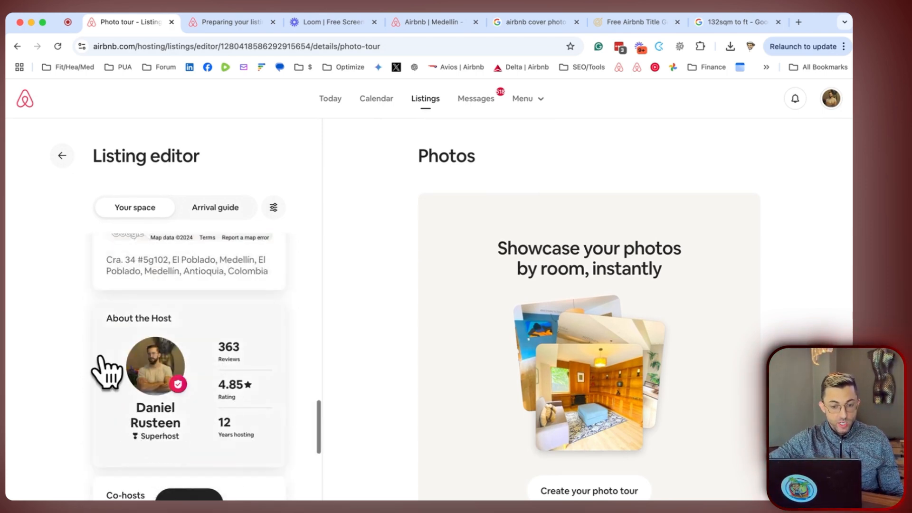
{"action": "left_click", "coordinate": [223, 209]}
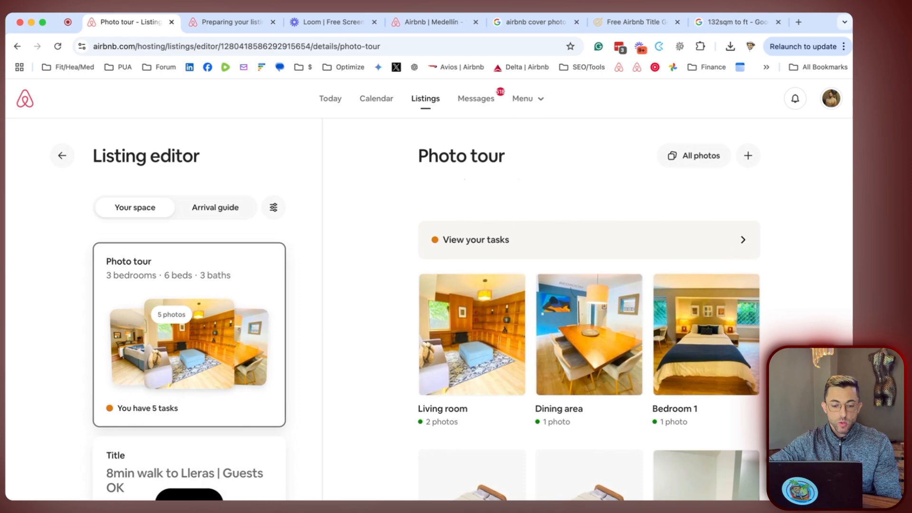
- Preview the listing as guests see it, go from its photo tour to the main page, and close the preview
{"action": "left_click", "coordinate": [189, 495]}
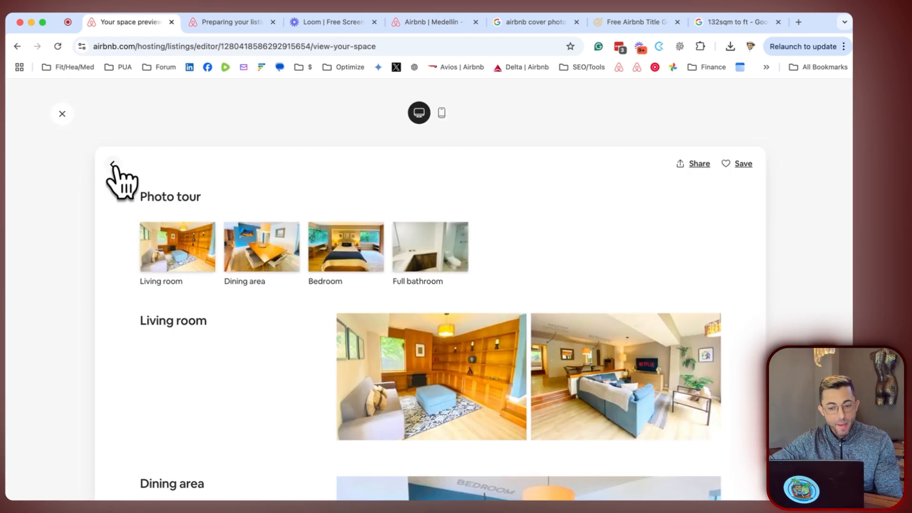
{"action": "left_click", "coordinate": [116, 168]}
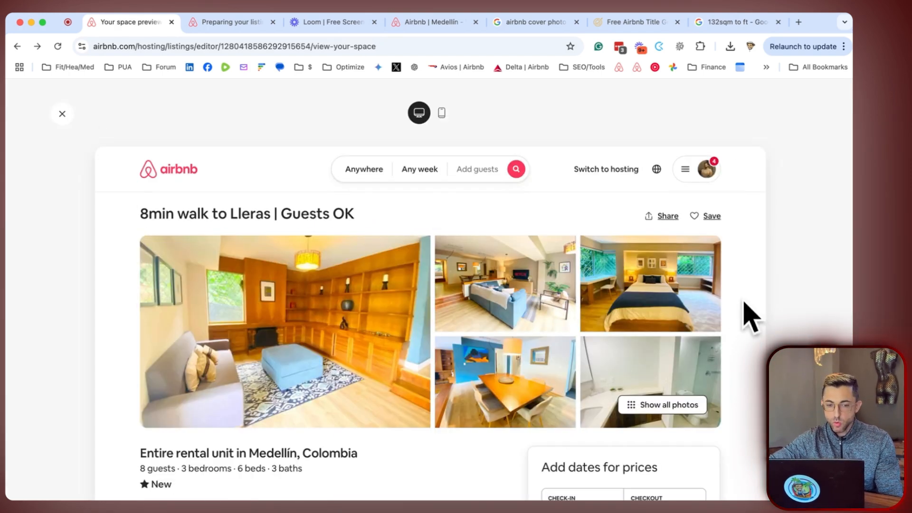
{"action": "left_click", "coordinate": [62, 114]}
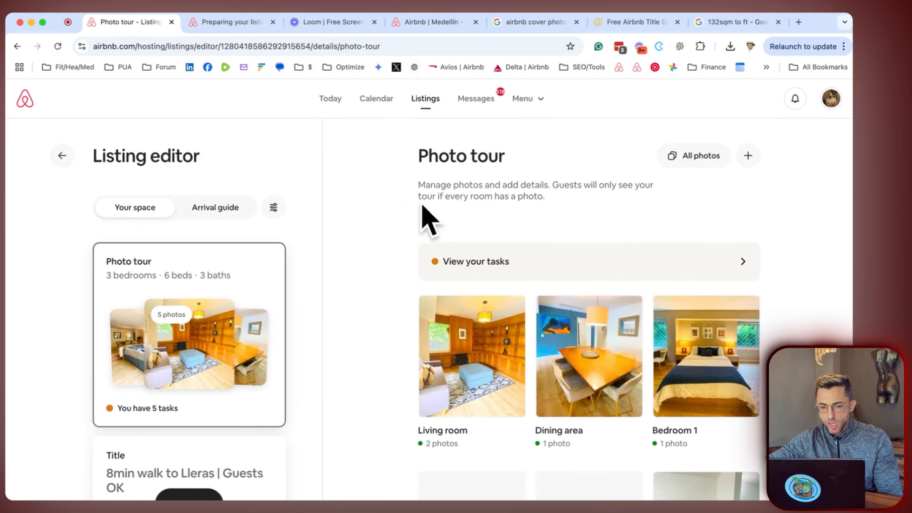
- Open all photos of the listing and have them arranged automatically with the best ones first
{"action": "left_click", "coordinate": [135, 342]}
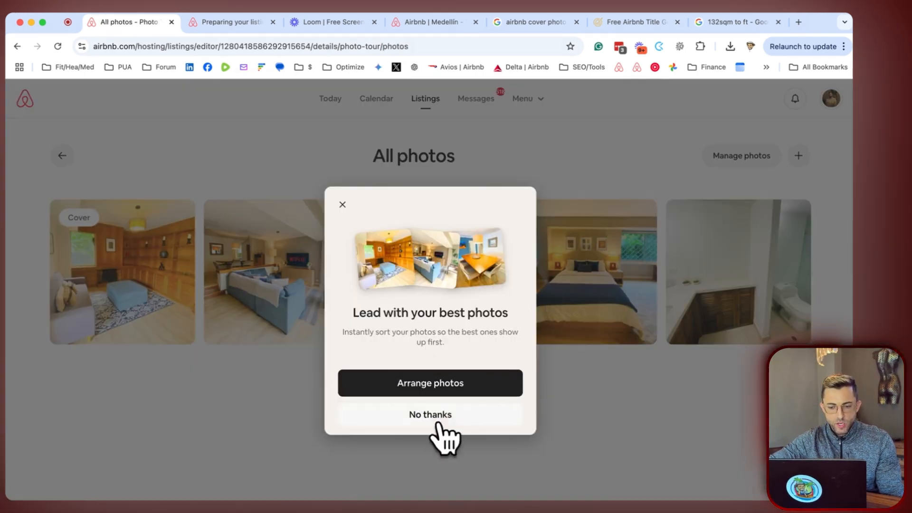
{"action": "left_click", "coordinate": [389, 385]}
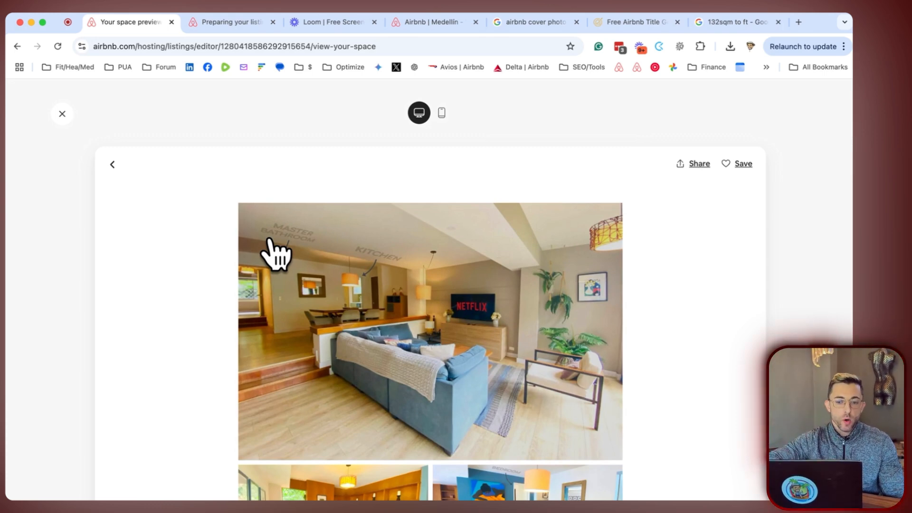
- Examine the living room cover photo's room labels enlarged in the guest preview, and return to the listing editor
{"action": "left_click", "coordinate": [415, 324]}
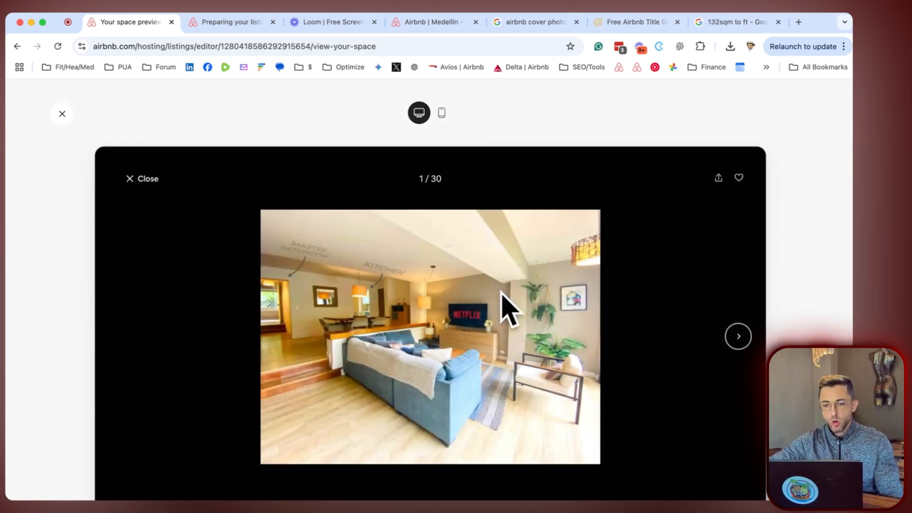
{"action": "scroll", "coordinate": [329, 254], "scroll_direction": "up", "scroll_amount": 5}
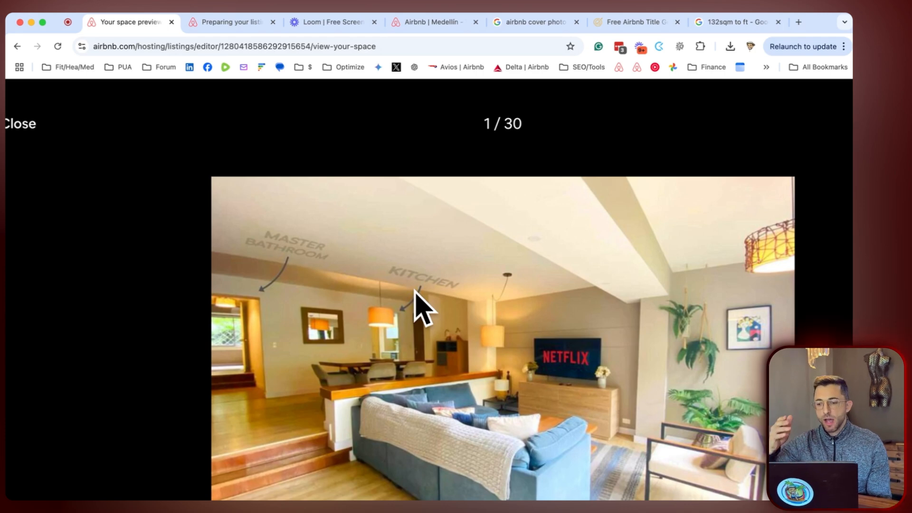
{"action": "scroll", "coordinate": [415, 291], "scroll_direction": "down", "scroll_amount": 5}
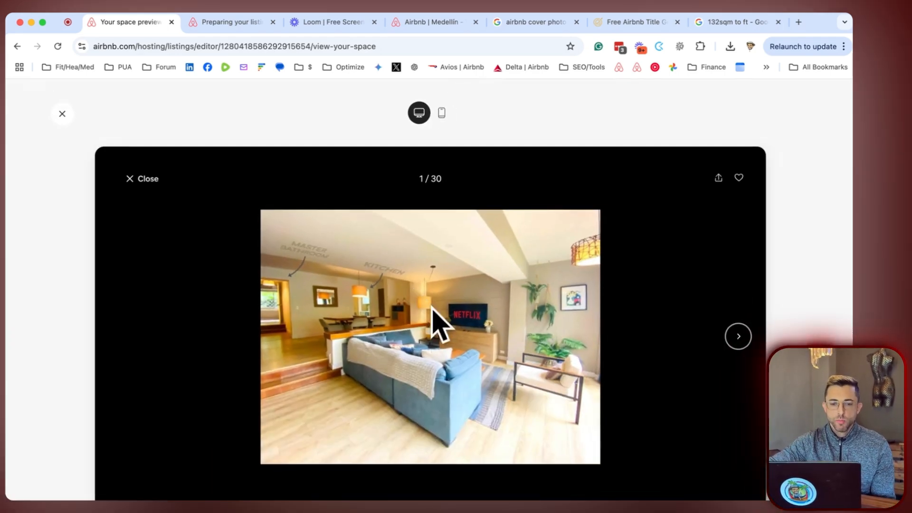
{"action": "left_click", "coordinate": [141, 180]}
{"action": "left_click", "coordinate": [110, 164]}
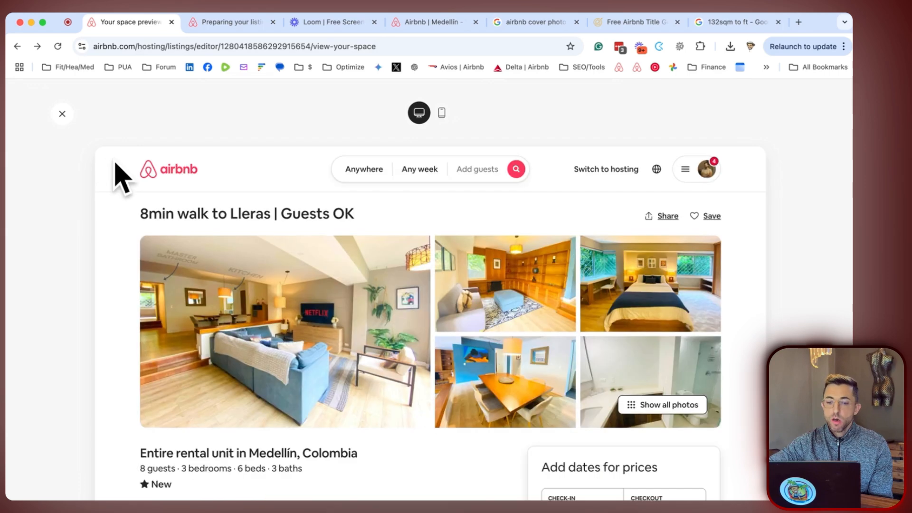
{"action": "left_click", "coordinate": [63, 114]}
- Change the listing title to "8min to Lleras | Guests OK | River | 400Mbps | W/D" and close the listing preview
{"action": "scroll", "coordinate": [275, 247], "scroll_direction": "down", "scroll_amount": 3}
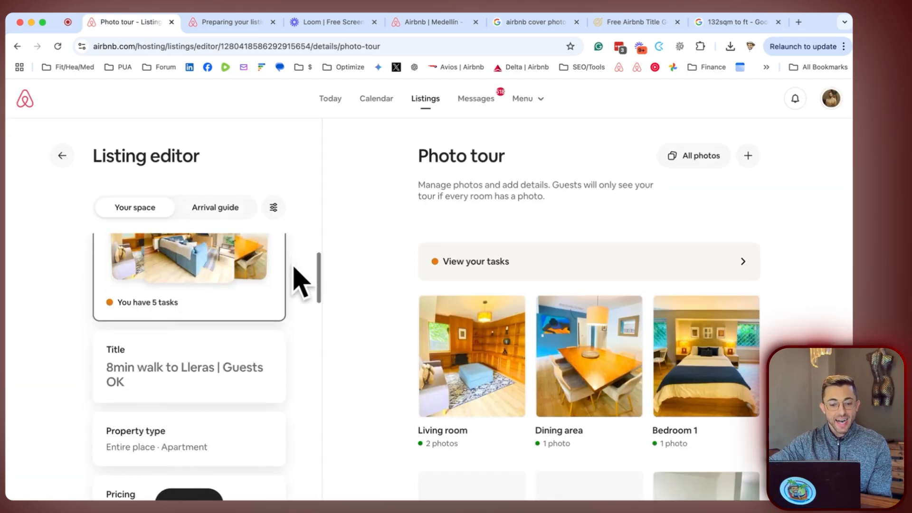
{"action": "left_click", "coordinate": [157, 383]}
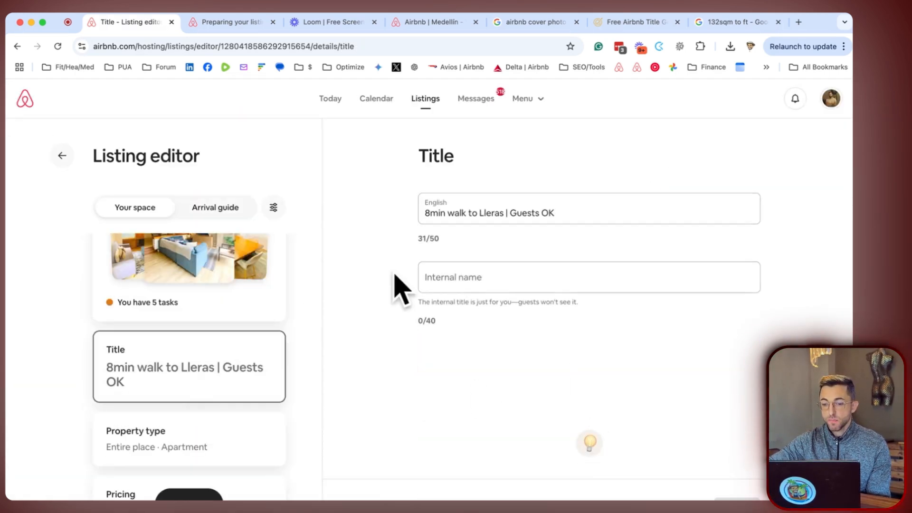
{"action": "left_click", "coordinate": [570, 213]}
{"action": "type", "text": "| Ri"}
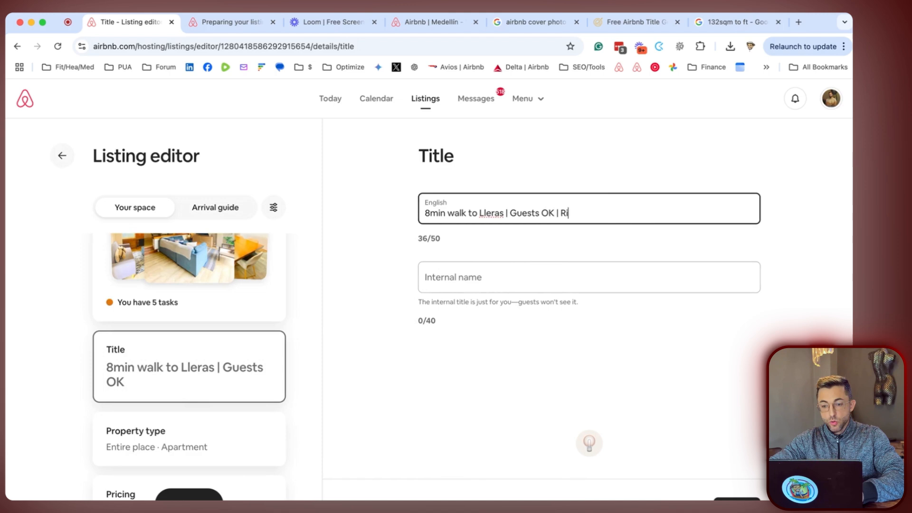
{"action": "type", "text": "v"}
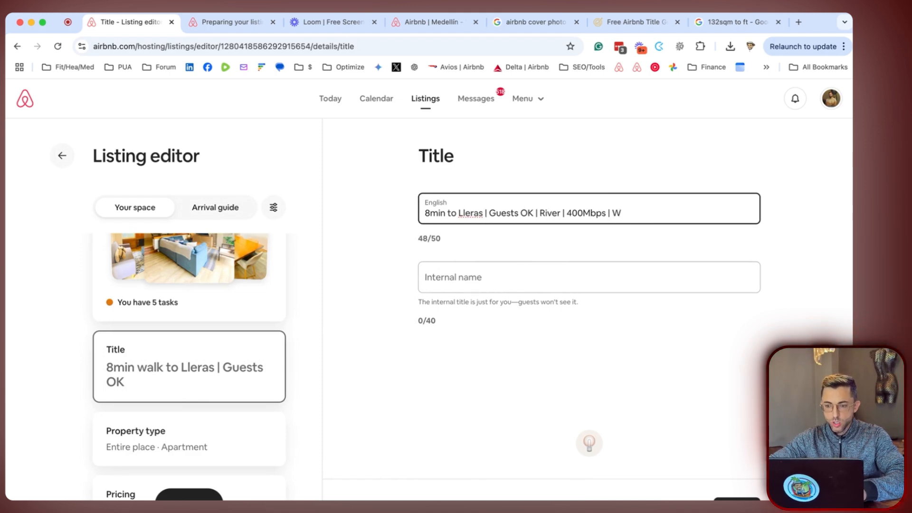
{"action": "type", "text": "/D"}
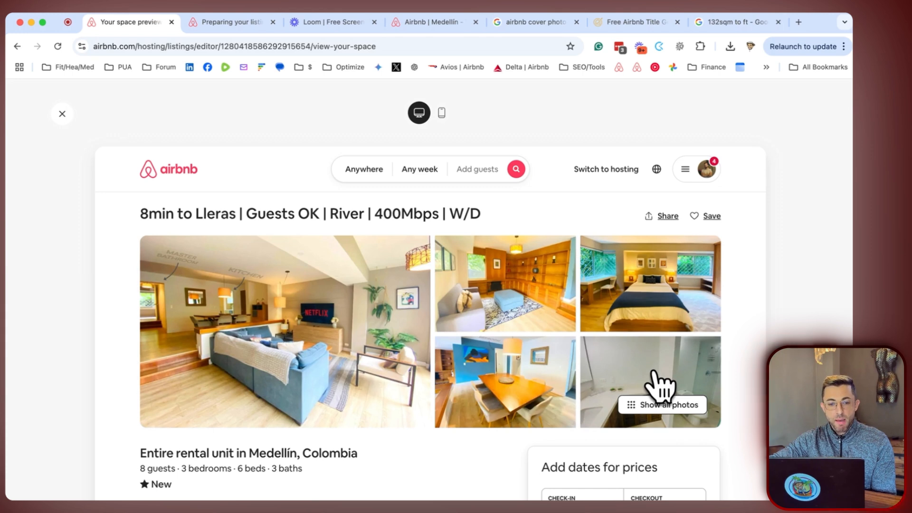
{"action": "left_click", "coordinate": [63, 113]}
- Set the property size to 1450 square feet in the property type details, leaving the year built empty
{"action": "left_click", "coordinate": [464, 340]}
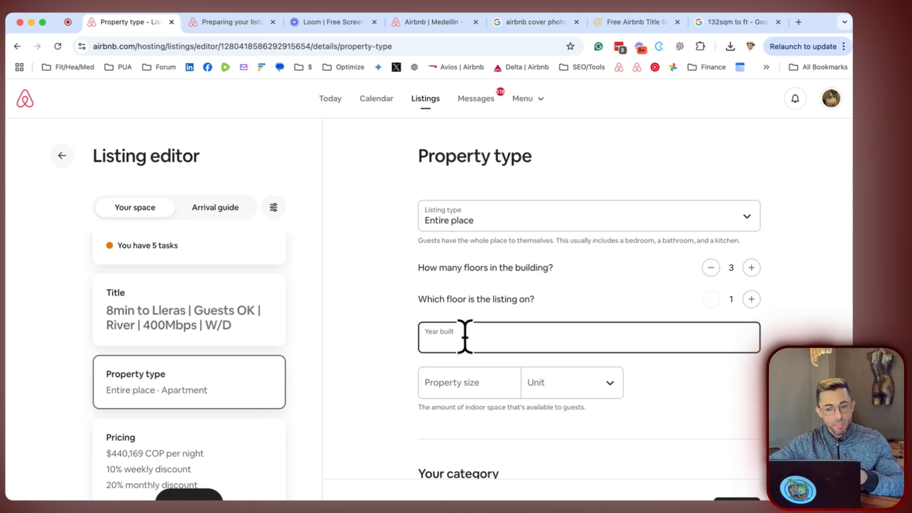
{"action": "left_click", "coordinate": [473, 392]}
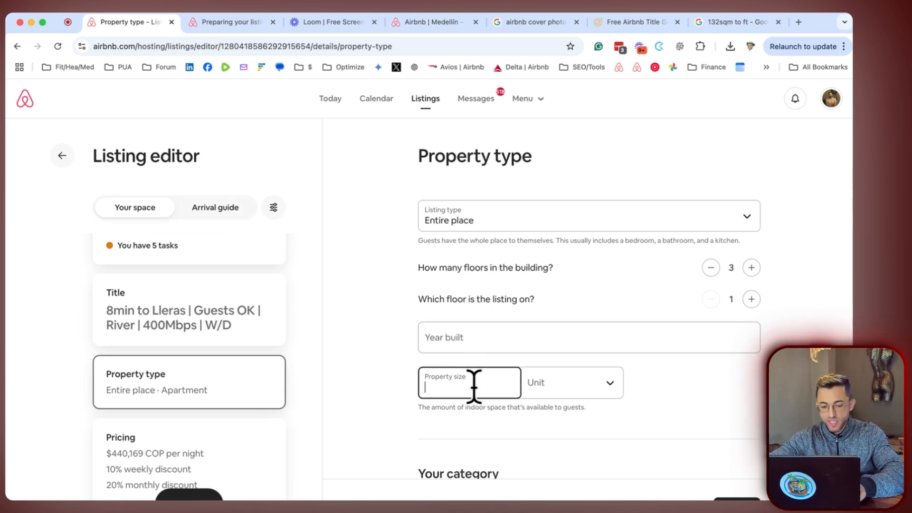
{"action": "type", "text": "1450"}
{"action": "left_click", "coordinate": [611, 390]}
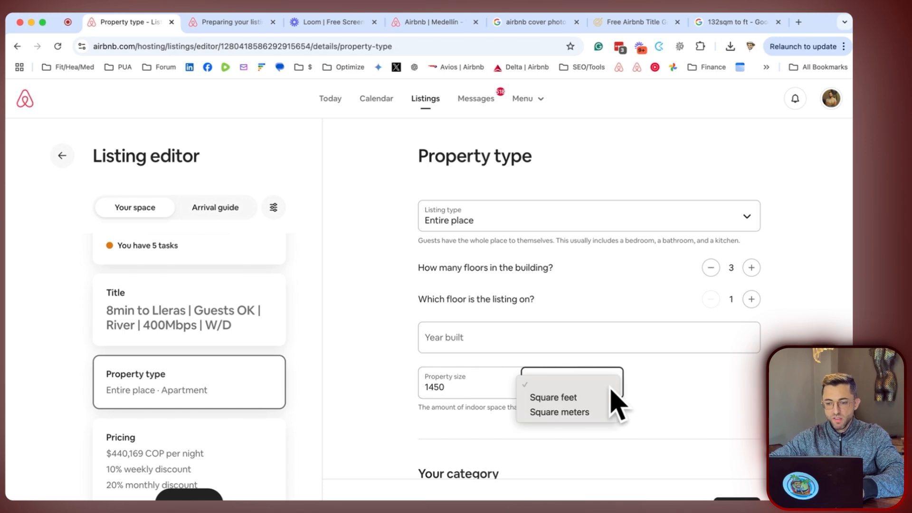
{"action": "left_click", "coordinate": [596, 397]}
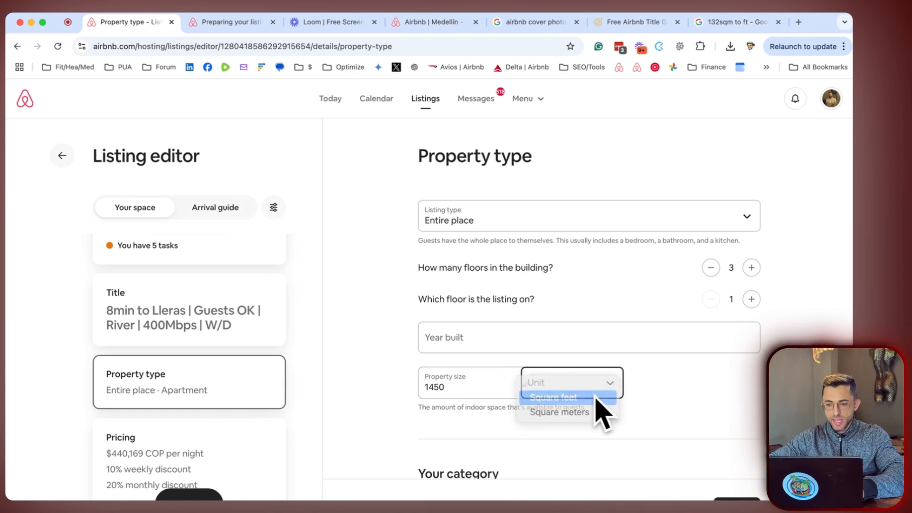
{"action": "left_click", "coordinate": [374, 381]}
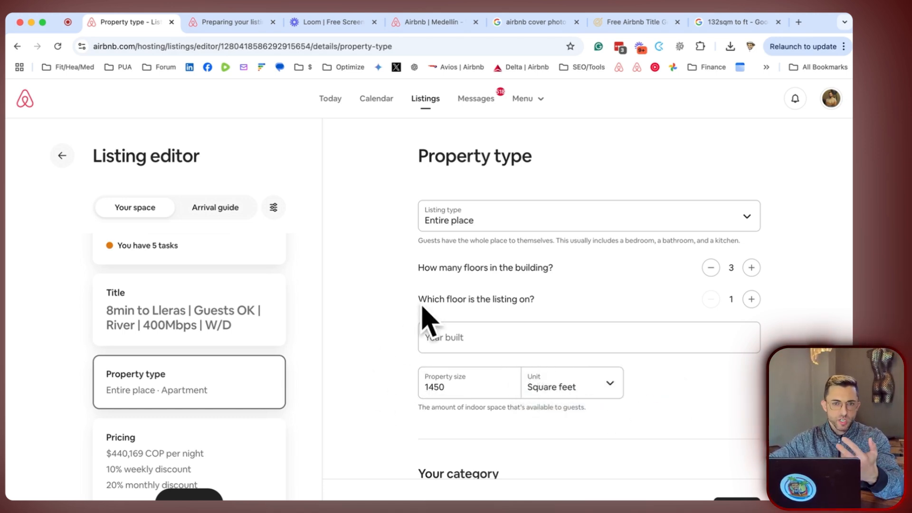
- Open the calendar of the "8min to Lleras" listing and set its pricing currency to USD
{"action": "scroll", "coordinate": [392, 363], "scroll_direction": "down", "scroll_amount": 2}
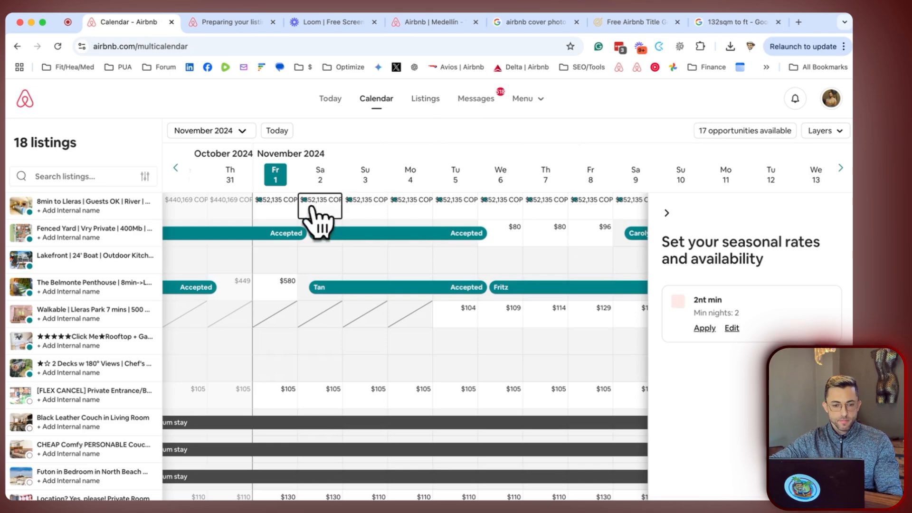
{"action": "left_click", "coordinate": [116, 203]}
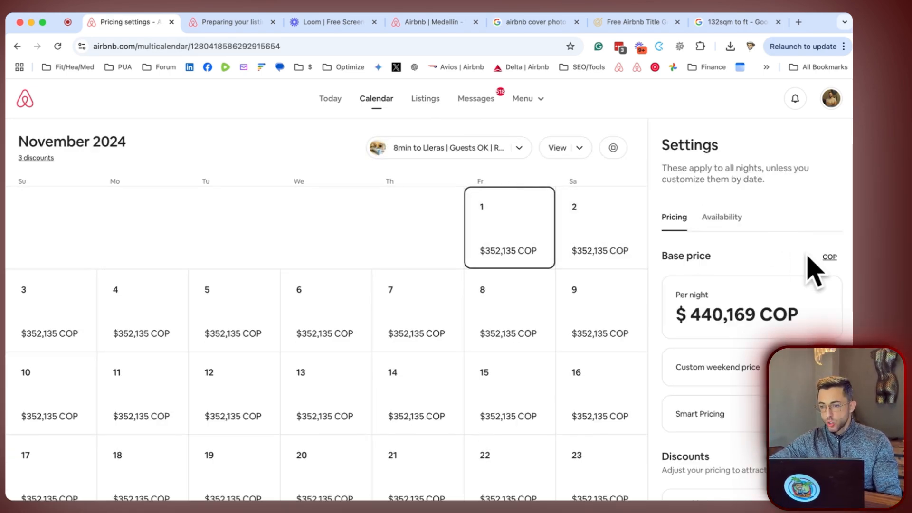
{"action": "left_click", "coordinate": [829, 257]}
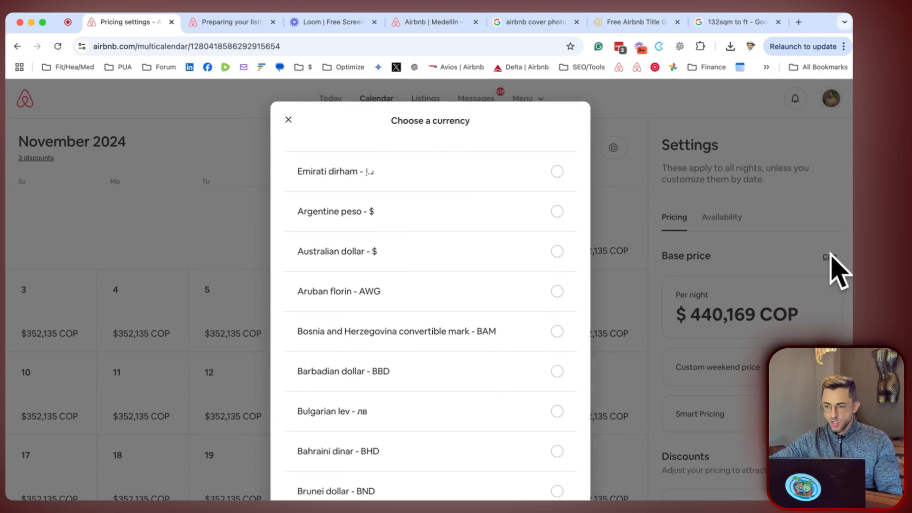
{"action": "scroll", "coordinate": [447, 363], "scroll_direction": "down", "scroll_amount": 8}
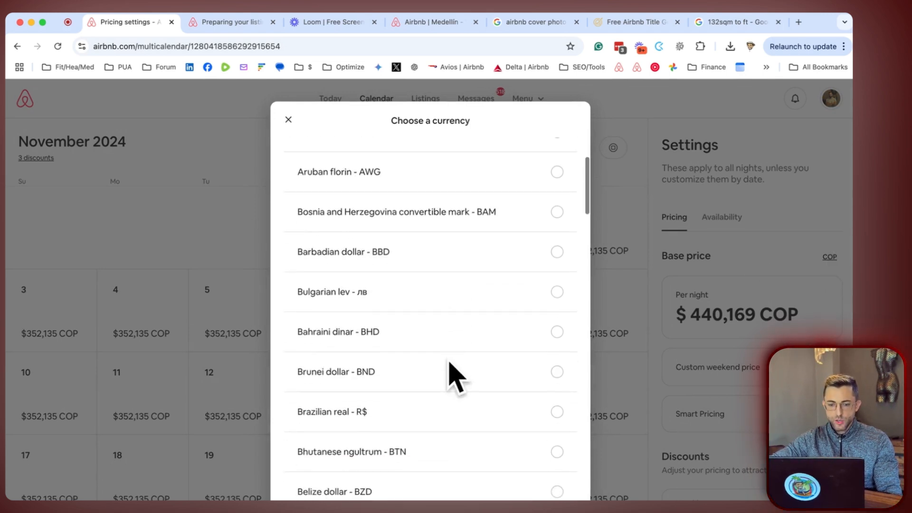
{"action": "scroll", "coordinate": [452, 378], "scroll_direction": "down", "scroll_amount": 6}
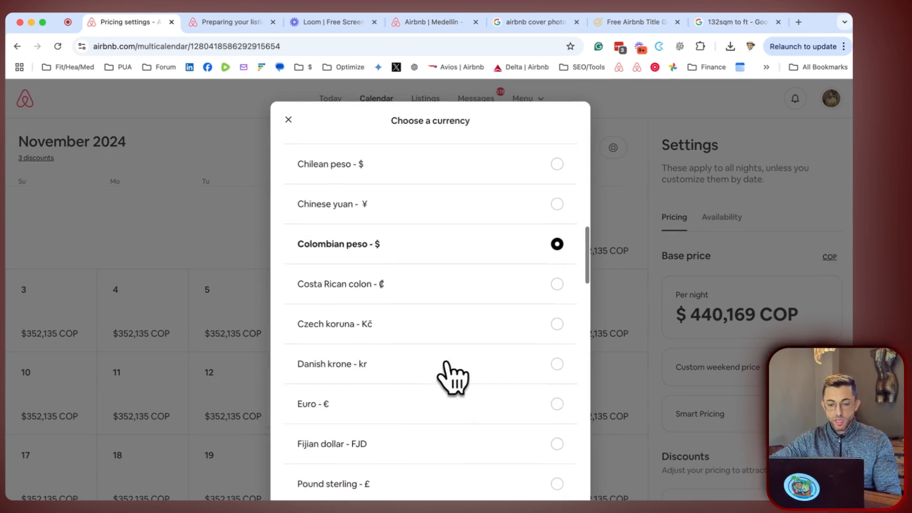
{"action": "scroll", "coordinate": [454, 378], "scroll_direction": "down", "scroll_amount": 1}
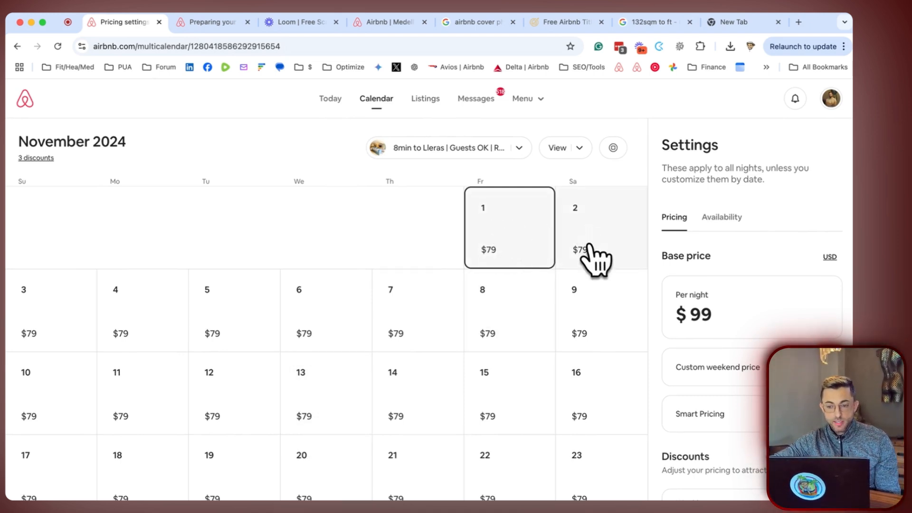
- Block the nights of November 1–17, 2024 in the listing's calendar and clear the date selection
{"action": "left_click_drag", "start_coordinate": [588, 267], "coordinate": [60, 446]}
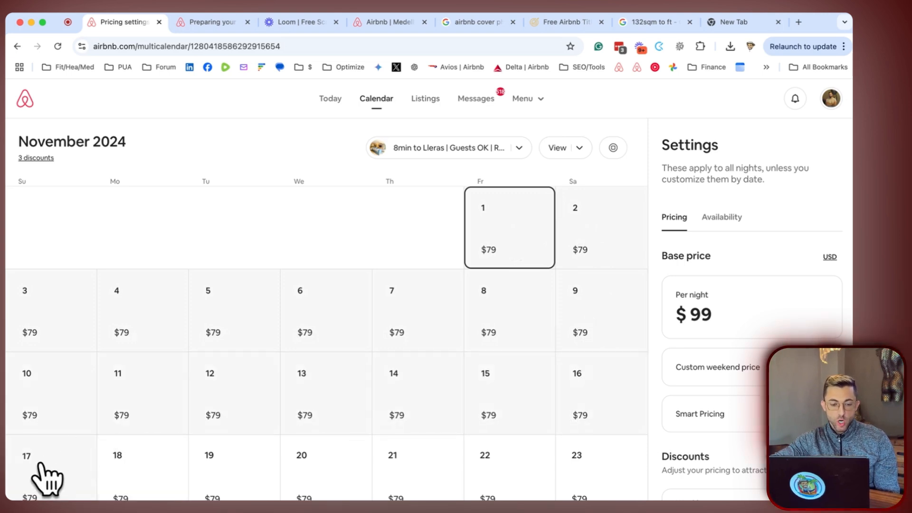
{"action": "left_click", "coordinate": [47, 480]}
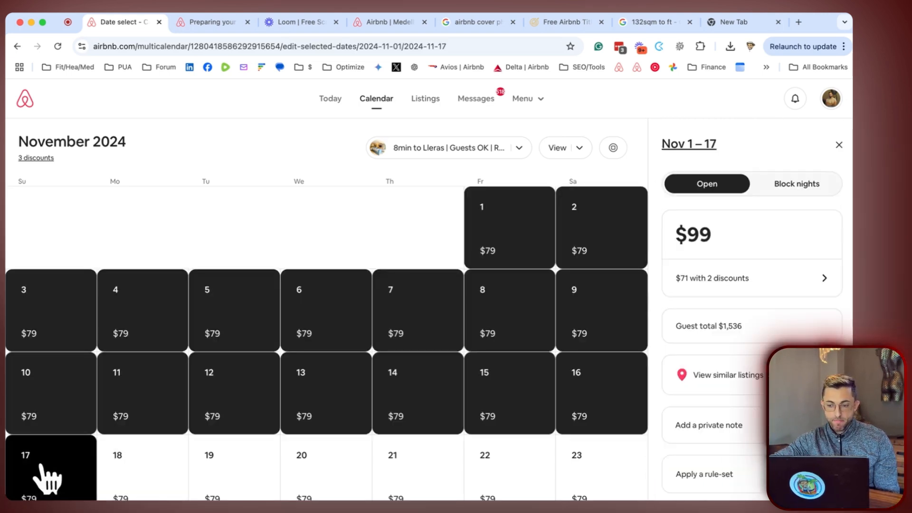
{"action": "left_click", "coordinate": [808, 190]}
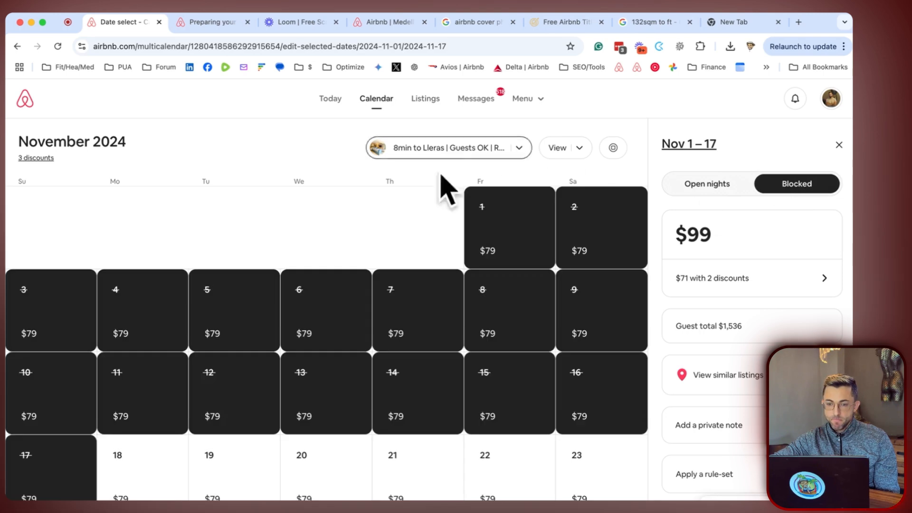
{"action": "scroll", "coordinate": [466, 213], "scroll_direction": "up", "scroll_amount": 1}
{"action": "left_click", "coordinate": [492, 258]}
- Set the listing's availability window to 3 months in advance and save it
{"action": "scroll", "coordinate": [430, 275], "scroll_direction": "down", "scroll_amount": 1}
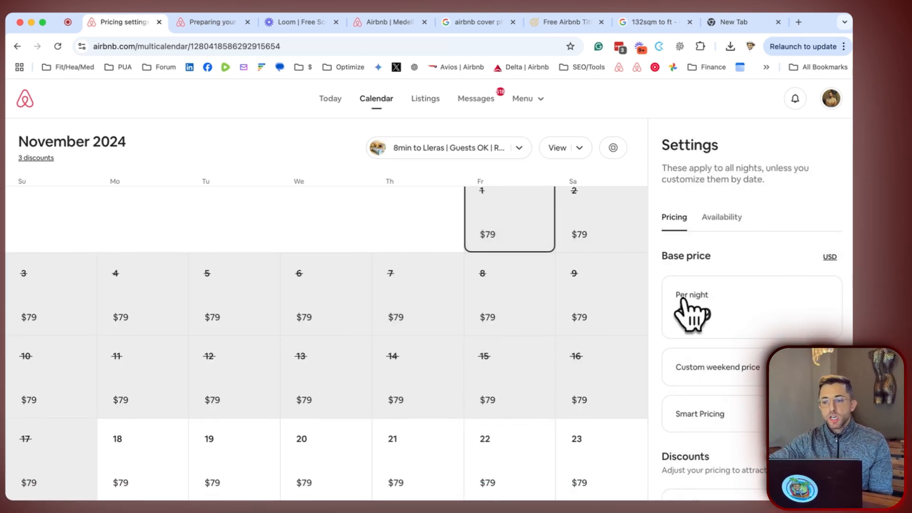
{"action": "scroll", "coordinate": [743, 386], "scroll_direction": "down", "scroll_amount": 1}
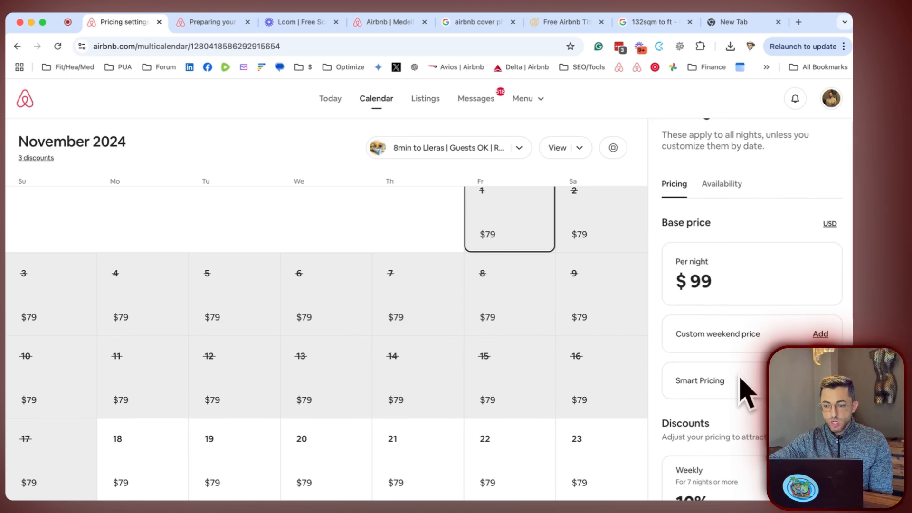
{"action": "scroll", "coordinate": [745, 390], "scroll_direction": "down", "scroll_amount": 6}
{"action": "scroll", "coordinate": [688, 241], "scroll_direction": "up", "scroll_amount": 7}
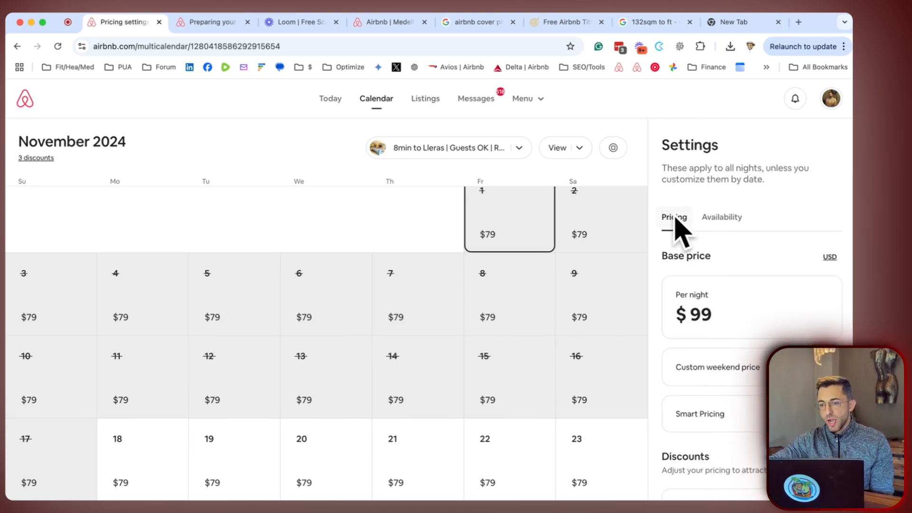
{"action": "left_click", "coordinate": [713, 217]}
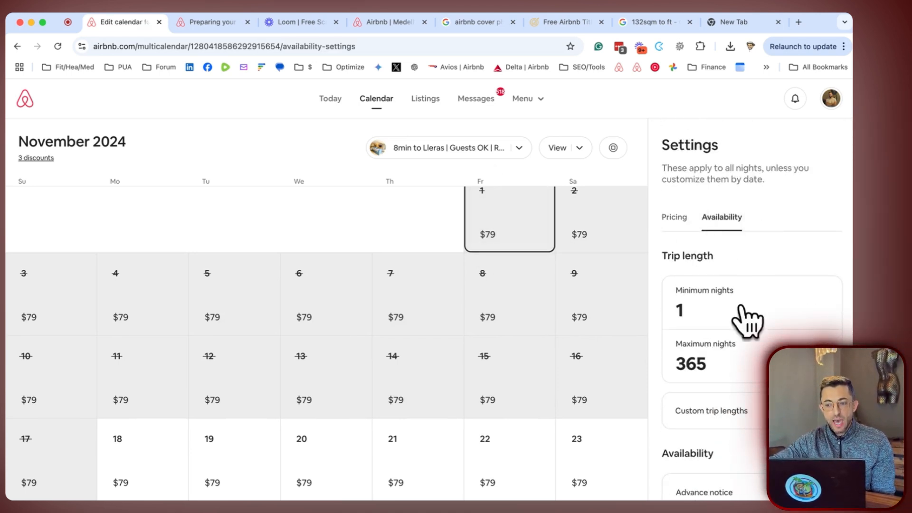
{"action": "scroll", "coordinate": [764, 333], "scroll_direction": "down", "scroll_amount": 1}
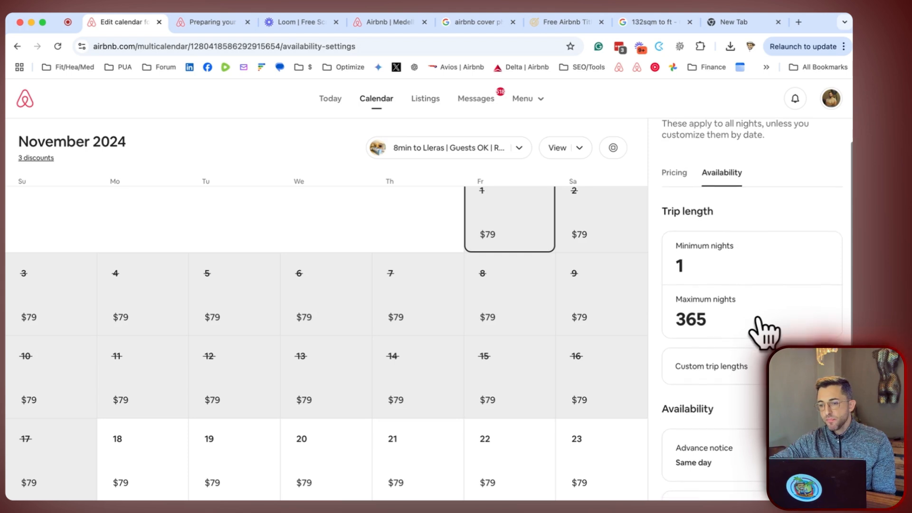
{"action": "scroll", "coordinate": [758, 363], "scroll_direction": "down", "scroll_amount": 5}
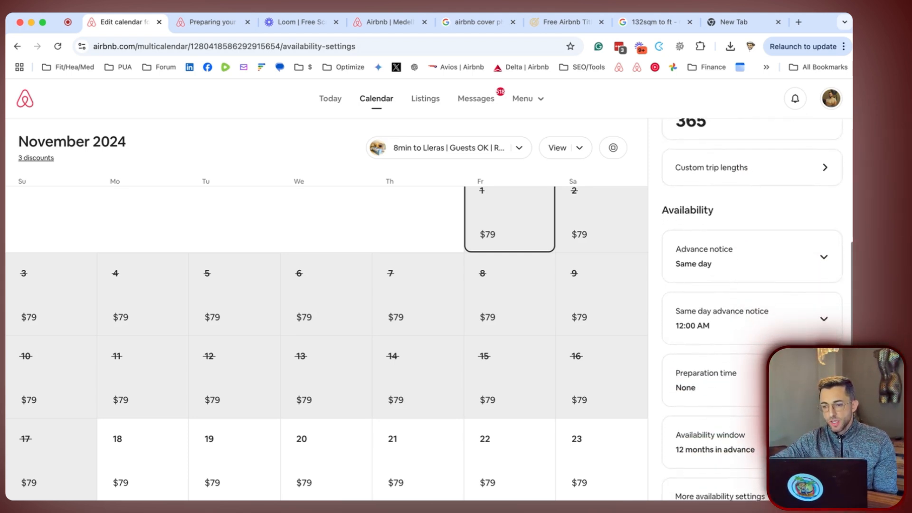
{"action": "scroll", "coordinate": [752, 309], "scroll_direction": "down", "scroll_amount": 2}
{"action": "left_click", "coordinate": [713, 356]}
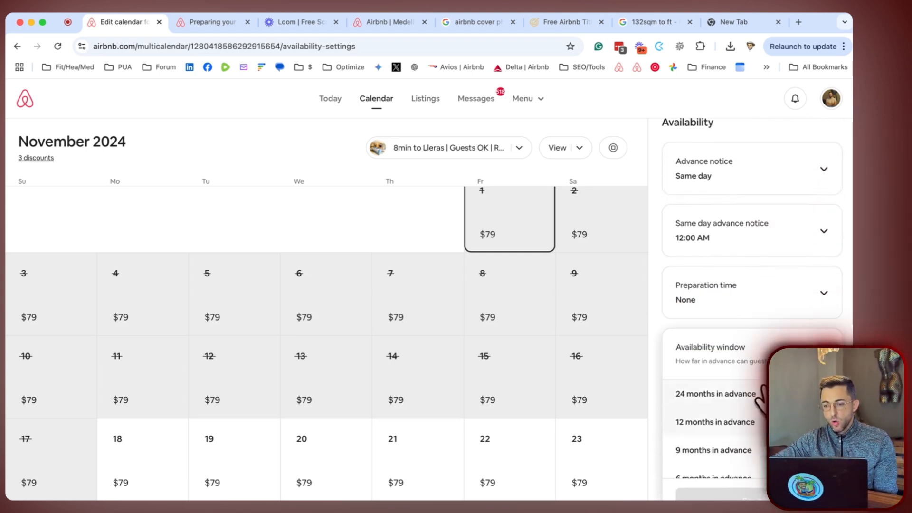
{"action": "scroll", "coordinate": [737, 391], "scroll_direction": "down", "scroll_amount": 4}
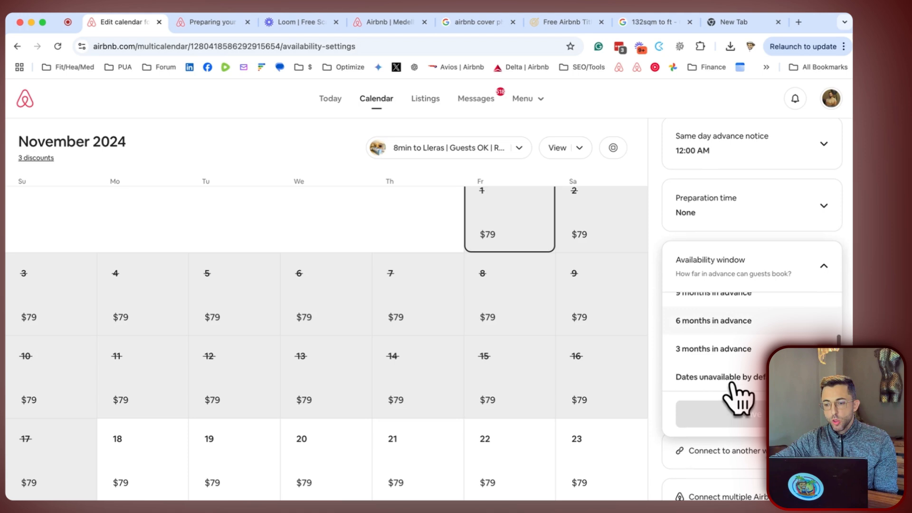
{"action": "left_click", "coordinate": [714, 350]}
{"action": "left_click", "coordinate": [756, 418]}
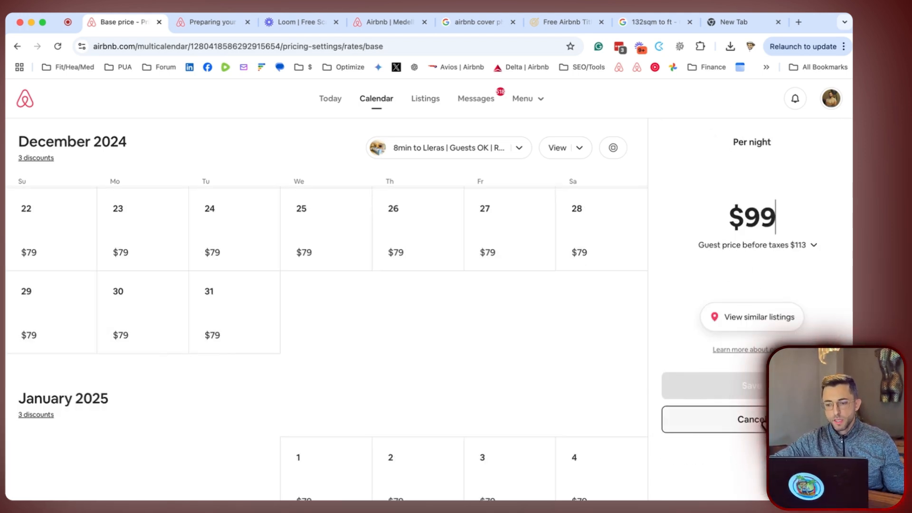
- Cancel editing the nightly base price and enter a nightly extra guest fee in the pricing settings
{"action": "left_click", "coordinate": [763, 420]}
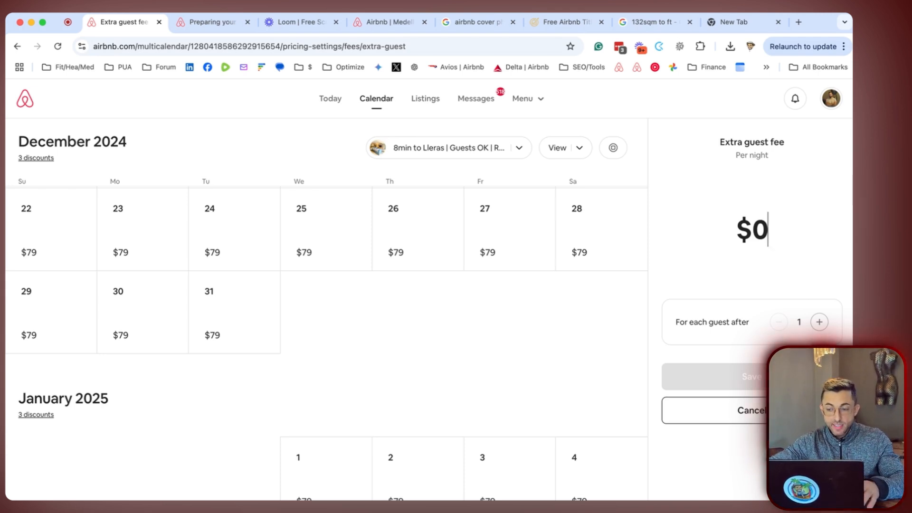
{"action": "type", "text": "1"}
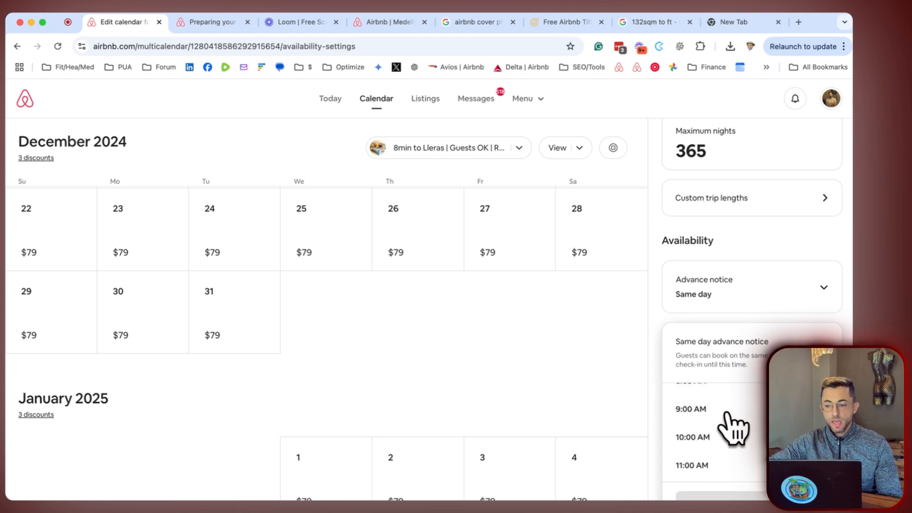
- Set the same-day advance notice cutoff to 10:00 PM in the availability settings
{"action": "scroll", "coordinate": [732, 427], "scroll_direction": "down", "scroll_amount": 10}
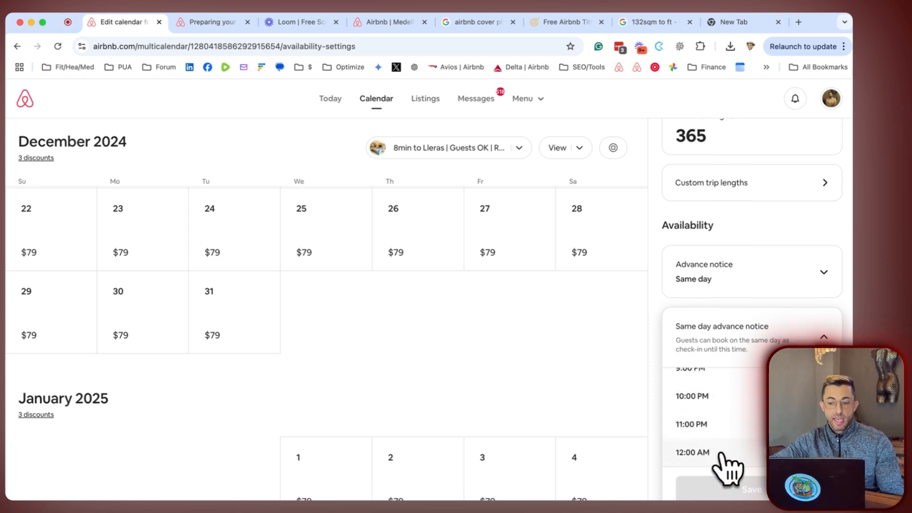
{"action": "scroll", "coordinate": [727, 466], "scroll_direction": "up", "scroll_amount": 8}
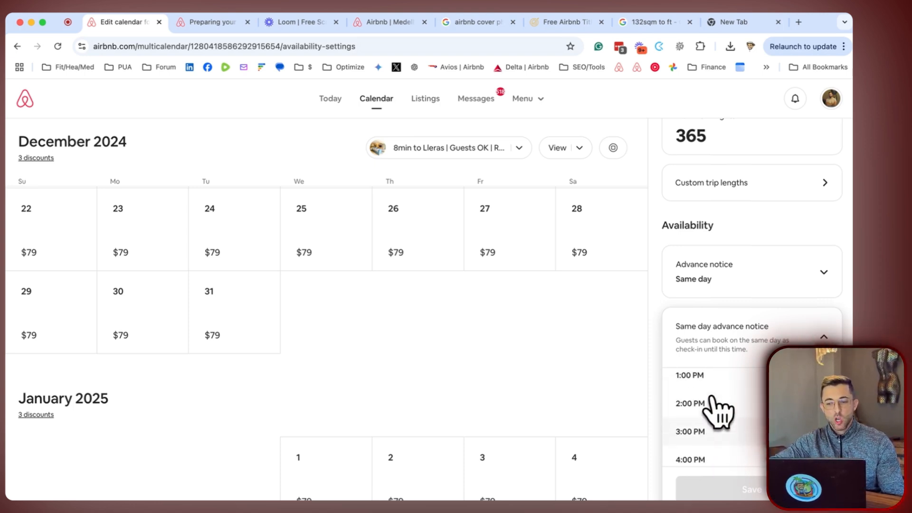
{"action": "scroll", "coordinate": [711, 410], "scroll_direction": "up", "scroll_amount": 1}
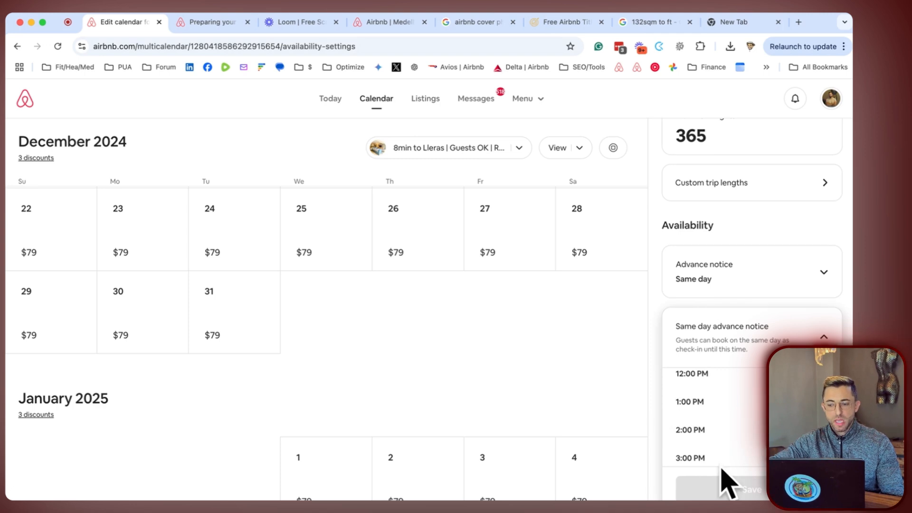
{"action": "scroll", "coordinate": [740, 433], "scroll_direction": "down", "scroll_amount": 7}
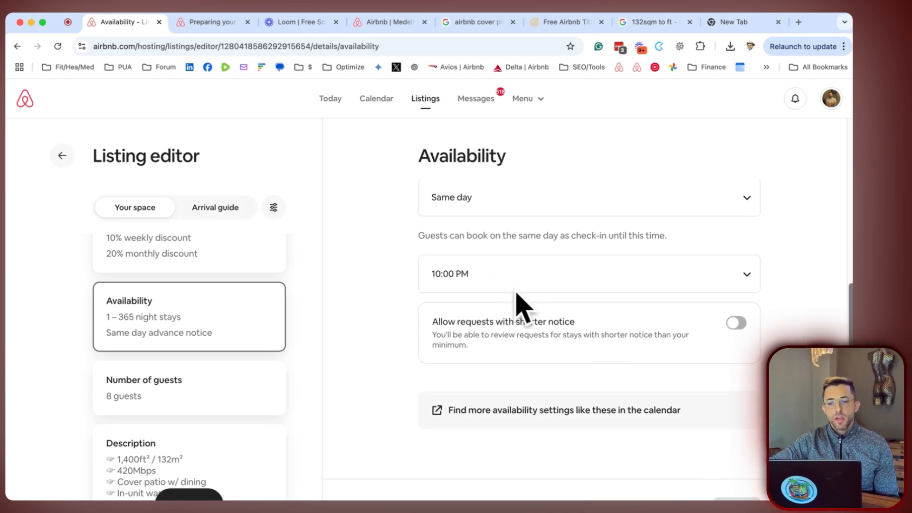
- Try a 12:00 PM same-day booking cutoff with shorter-notice requests in the listing's availability details, and set the cutoff back to 10:00 PM
{"action": "left_click", "coordinate": [533, 272]}
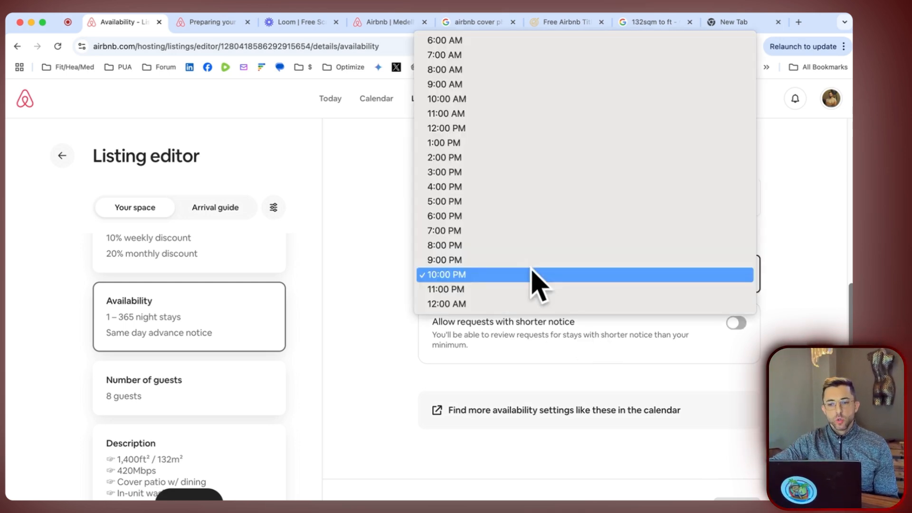
{"action": "left_click", "coordinate": [499, 129]}
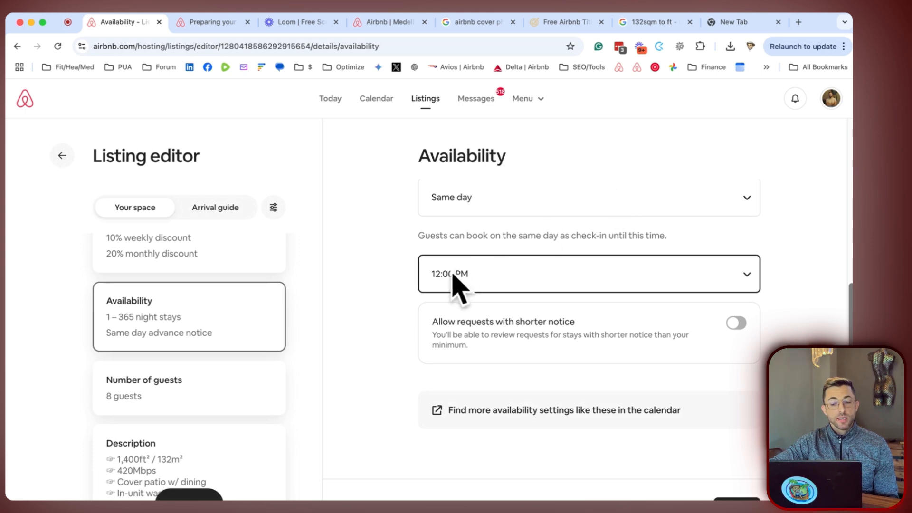
{"action": "left_click", "coordinate": [737, 324]}
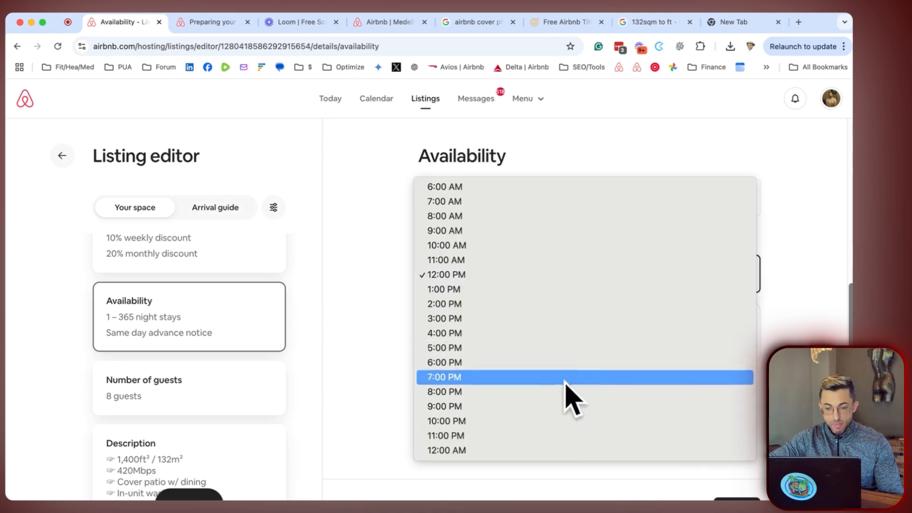
{"action": "left_click", "coordinate": [501, 419]}
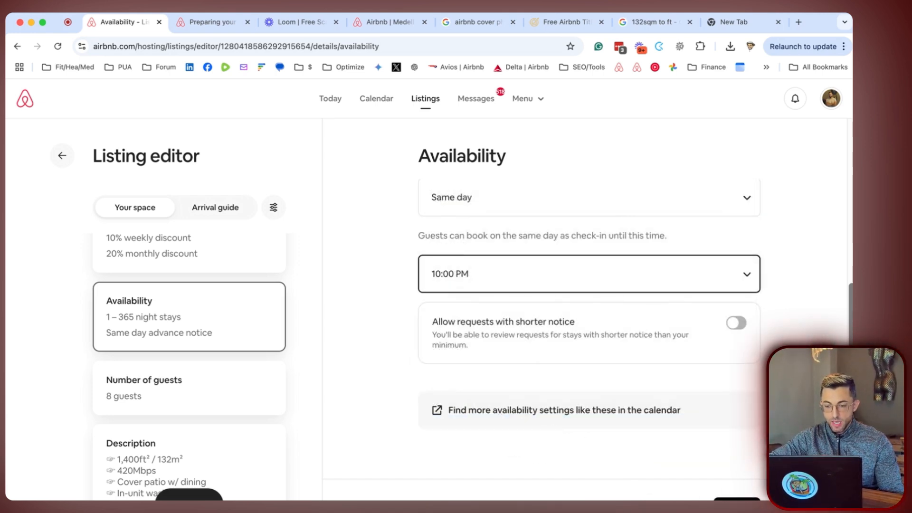
- Add to the description's property details: "Be sure to ❤ my listing to your Airbnb Wish List so you can find me easily next time!"
{"action": "left_click", "coordinate": [242, 376]}
{"action": "left_click", "coordinate": [243, 362]}
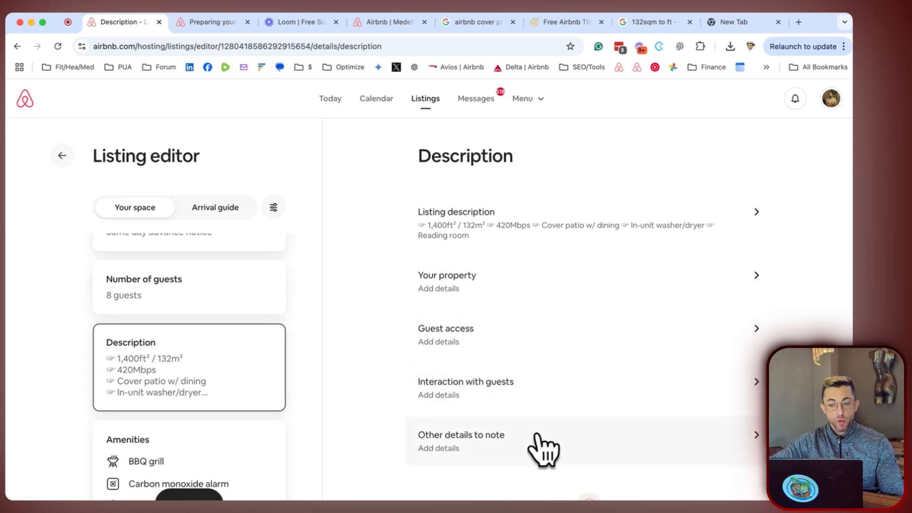
{"action": "left_click", "coordinate": [513, 281]}
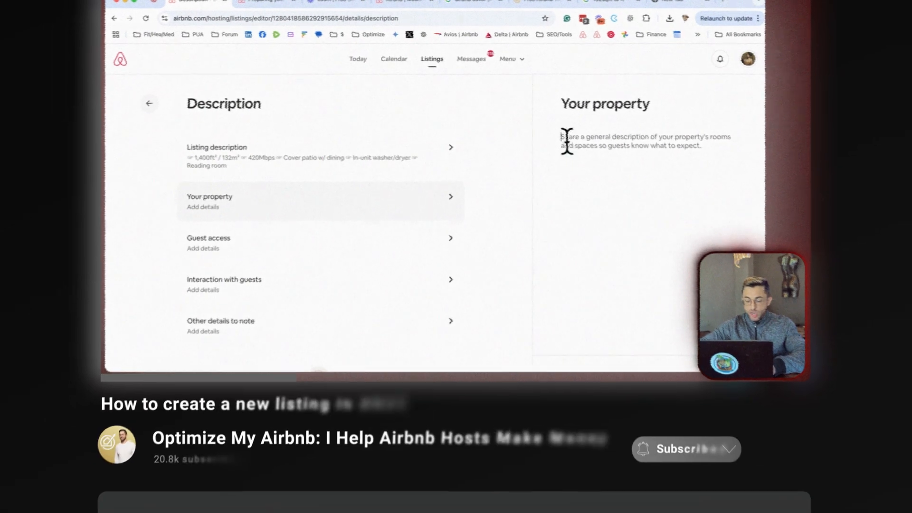
{"action": "type", "text": "Be sure to ❤ my listing to your Airbnb Wish List so you can find me easily next time!"}
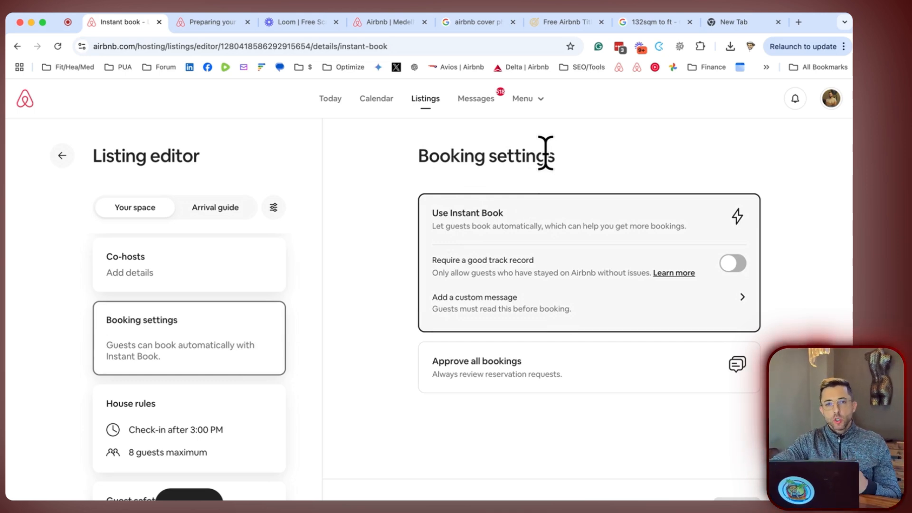
- Require a good track record for Instant Book and enter additional house rules on property care, traveler insurance, local guests and driver's license
{"action": "left_click", "coordinate": [732, 264]}
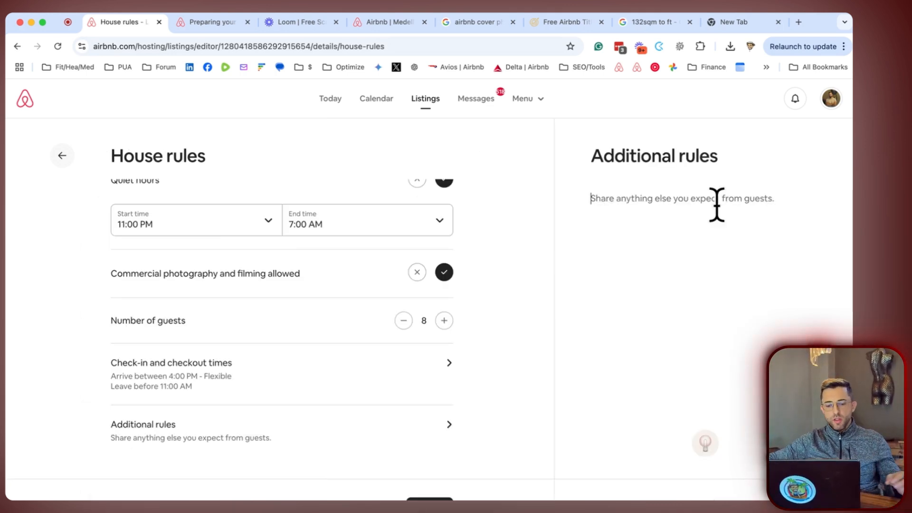
{"action": "type", "text": "O If you open it, close it; if you borrow it, return it; if you turn it on, turn it off; if you break it, fix it; if you use it, take care of it; if you make a mess, clean it up; if you move it, put it back O All guests must have traveler insurance on their own for the duration of their stay. O Local guests please contact me prior to booking O Bookings within 24 hours of check-in will require driver's license prior to check-in"}
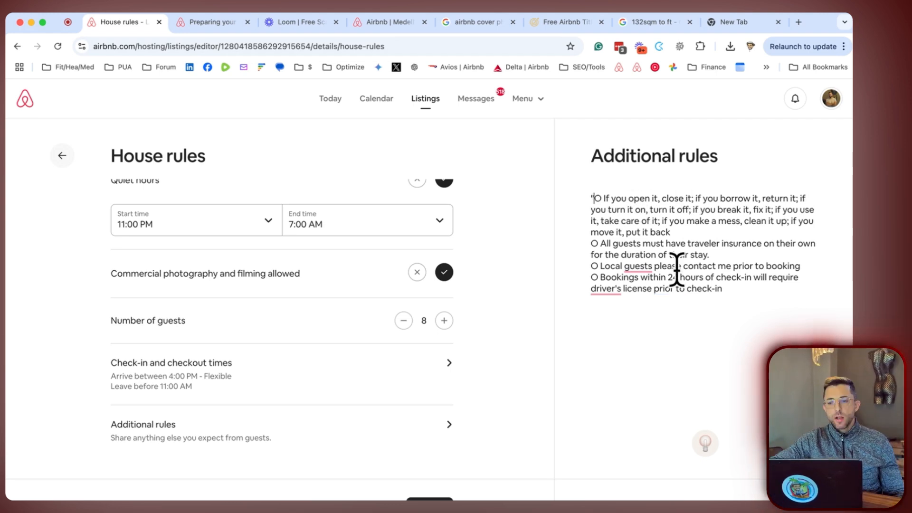
{"action": "key", "text": "BackSpace"}
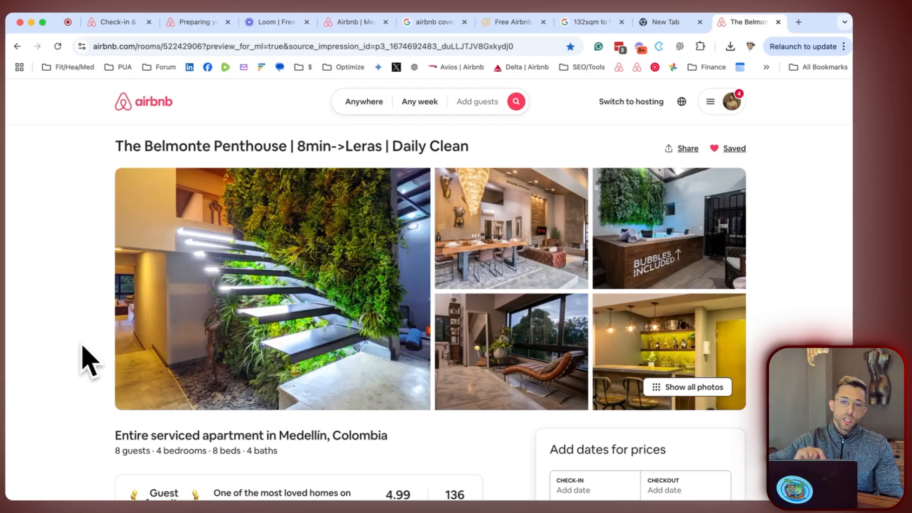
- Open the host's profile from The Belmonte Penthouse listing and go to their new "8min to Lleras" rental unit listing
{"action": "scroll", "coordinate": [88, 361], "scroll_direction": "down", "scroll_amount": 8}
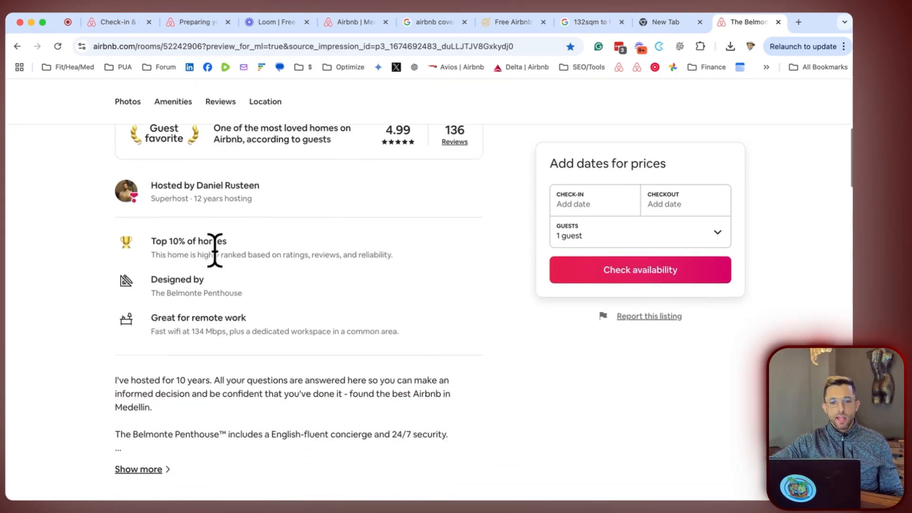
{"action": "scroll", "coordinate": [129, 198], "scroll_direction": "down", "scroll_amount": 20}
{"action": "scroll", "coordinate": [128, 199], "scroll_direction": "down", "scroll_amount": 10}
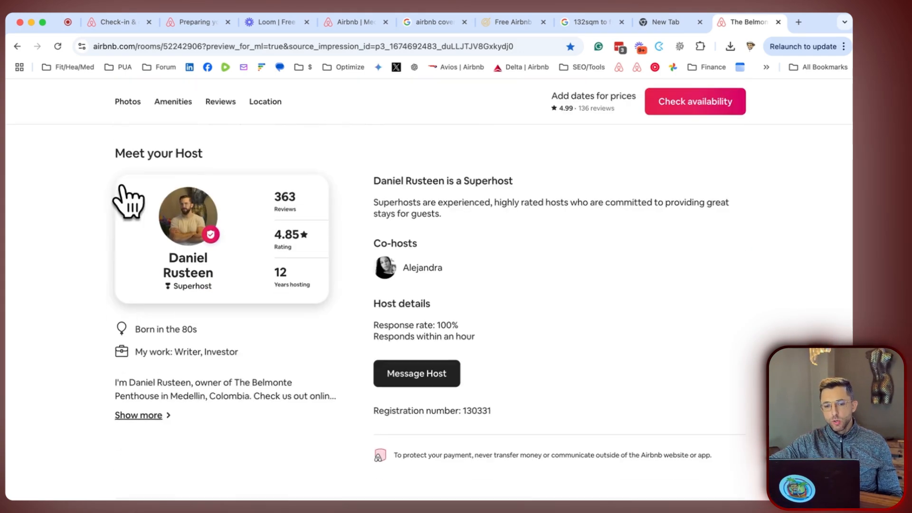
{"action": "left_click", "coordinate": [122, 198]}
{"action": "scroll", "coordinate": [398, 281], "scroll_direction": "down", "scroll_amount": 15}
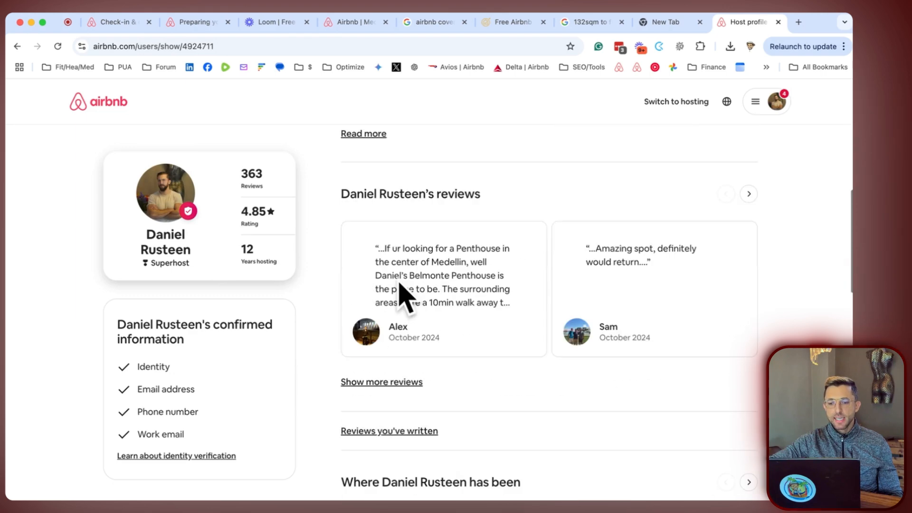
{"action": "scroll", "coordinate": [342, 316], "scroll_direction": "down", "scroll_amount": 5}
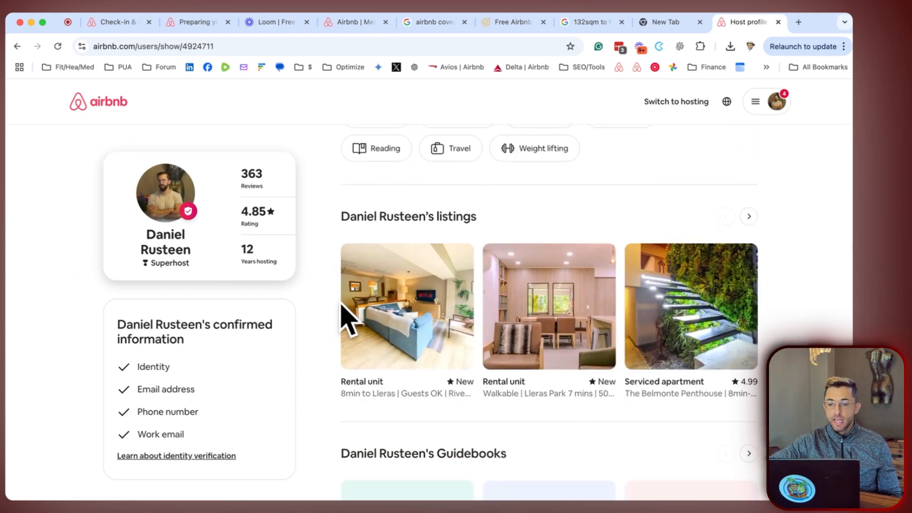
{"action": "left_click", "coordinate": [407, 304]}
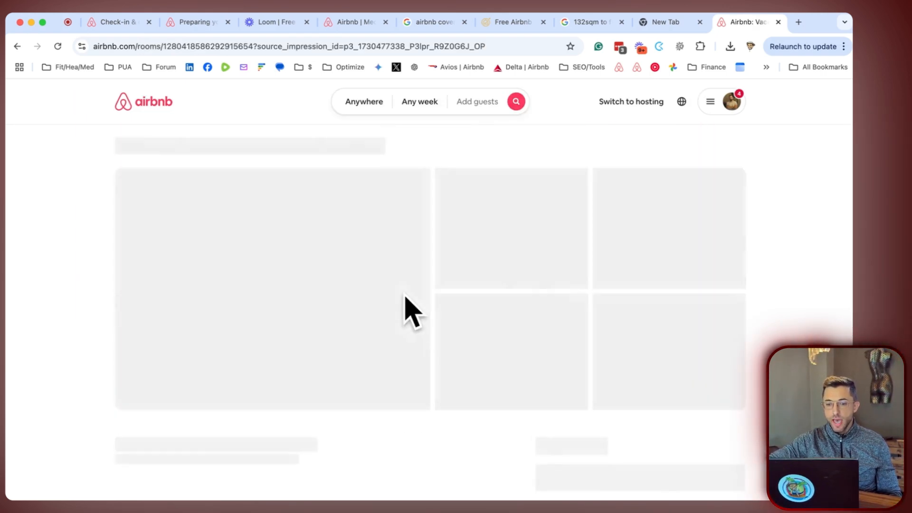
- Look over the "8min to Lleras" listing's guest-facing page and save the listing to the Belmonte wishlist
{"action": "scroll", "coordinate": [93, 412], "scroll_direction": "down", "scroll_amount": 3}
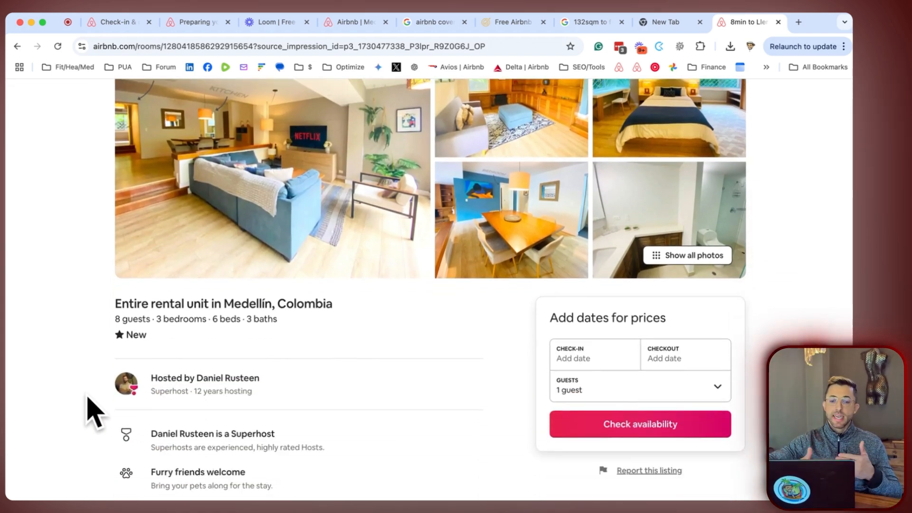
{"action": "scroll", "coordinate": [94, 411], "scroll_direction": "down", "scroll_amount": 2}
{"action": "scroll", "coordinate": [93, 411], "scroll_direction": "down", "scroll_amount": 3}
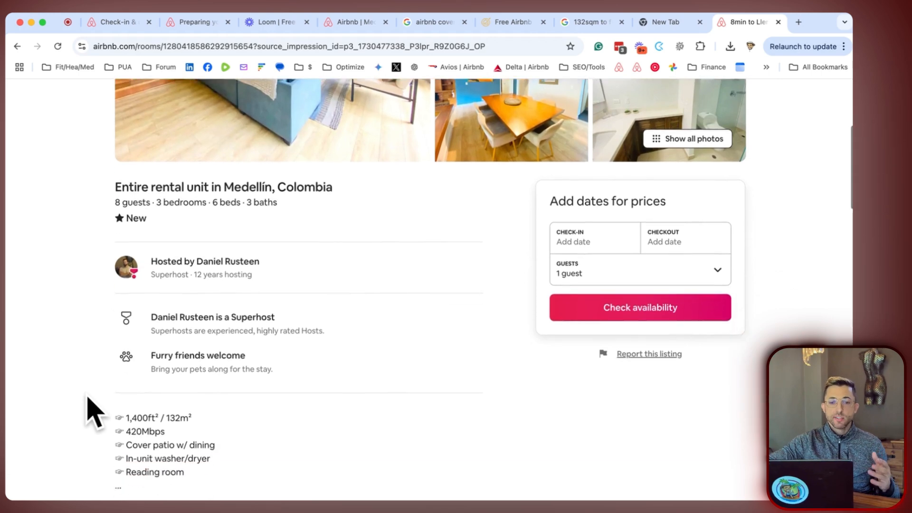
{"action": "scroll", "coordinate": [93, 411], "scroll_direction": "up", "scroll_amount": 8}
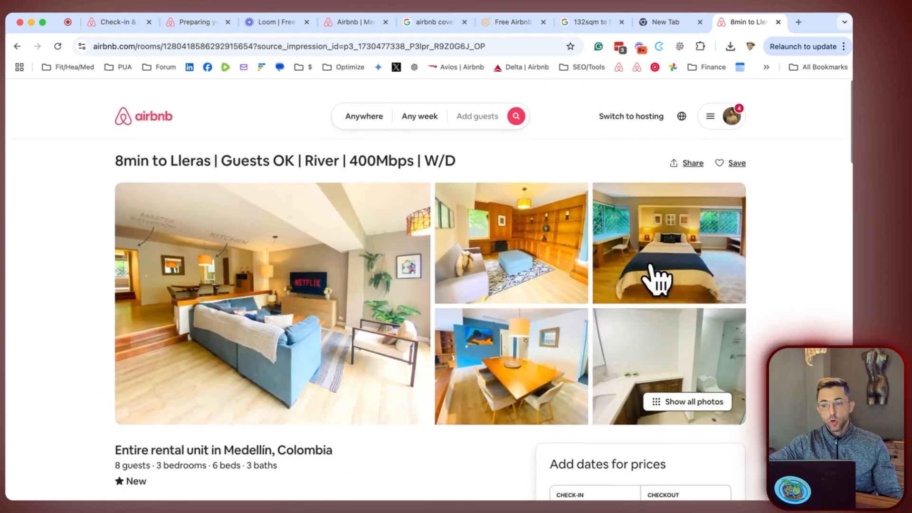
{"action": "left_click", "coordinate": [736, 149]}
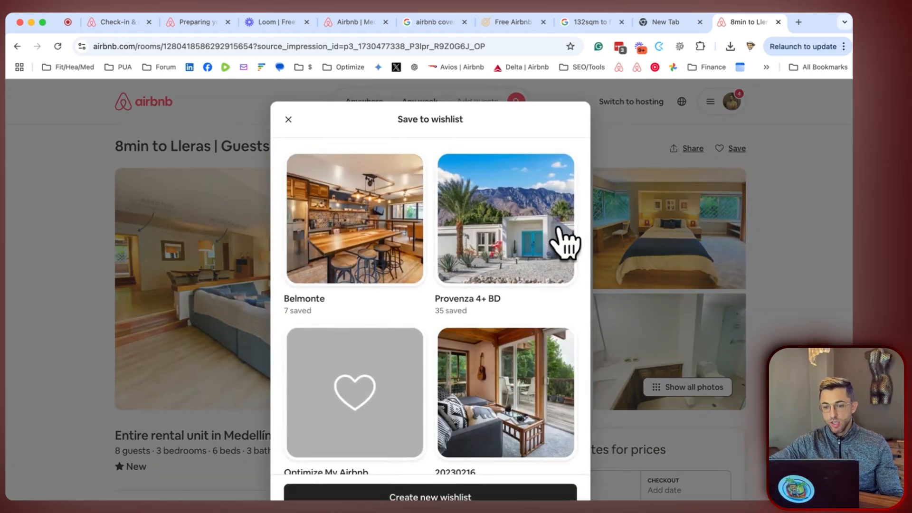
{"action": "left_click", "coordinate": [345, 217]}
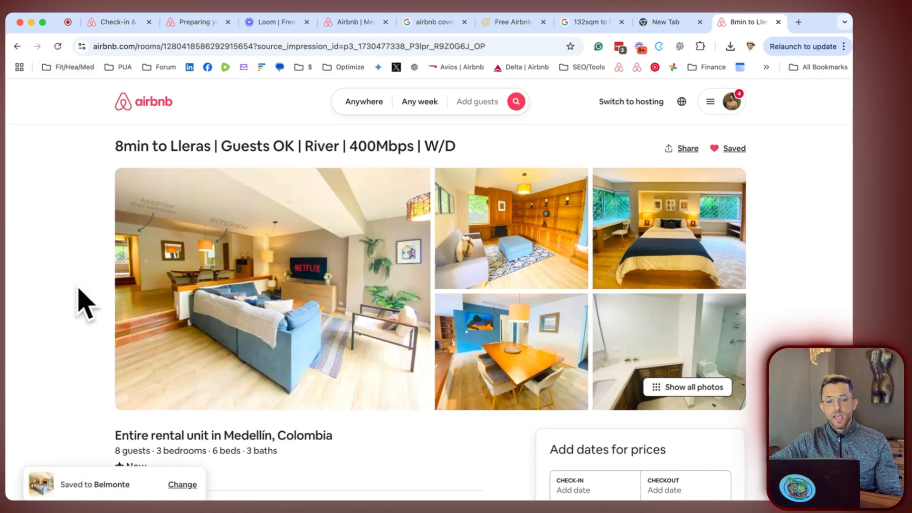